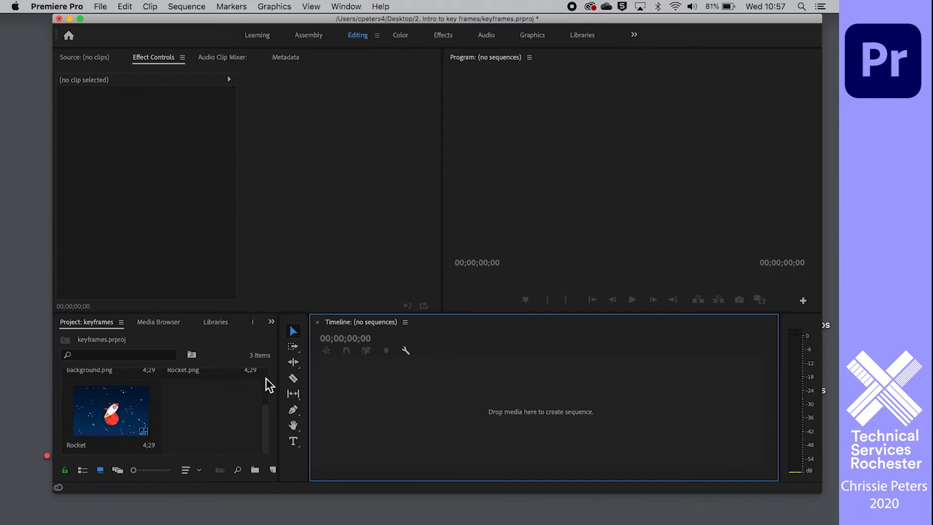
Close the keyframes project without saving its changes
click(121, 322)
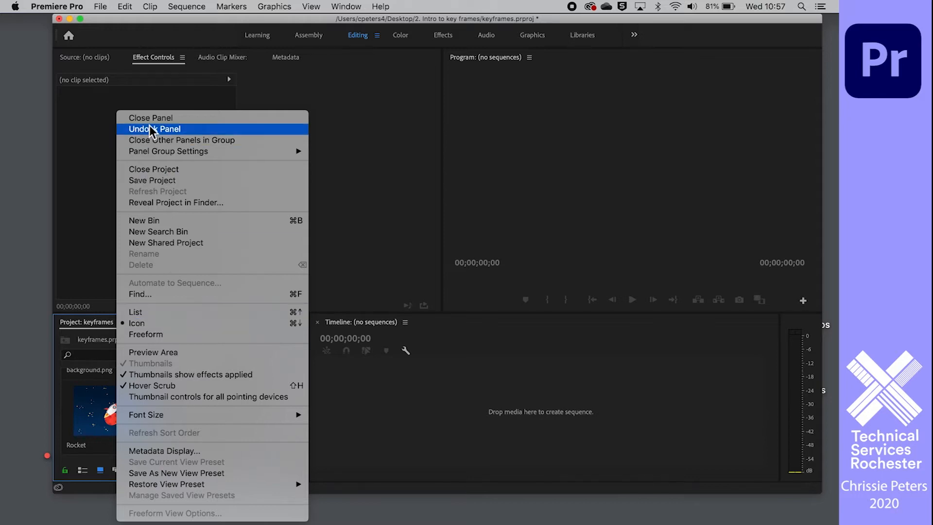
click(183, 170)
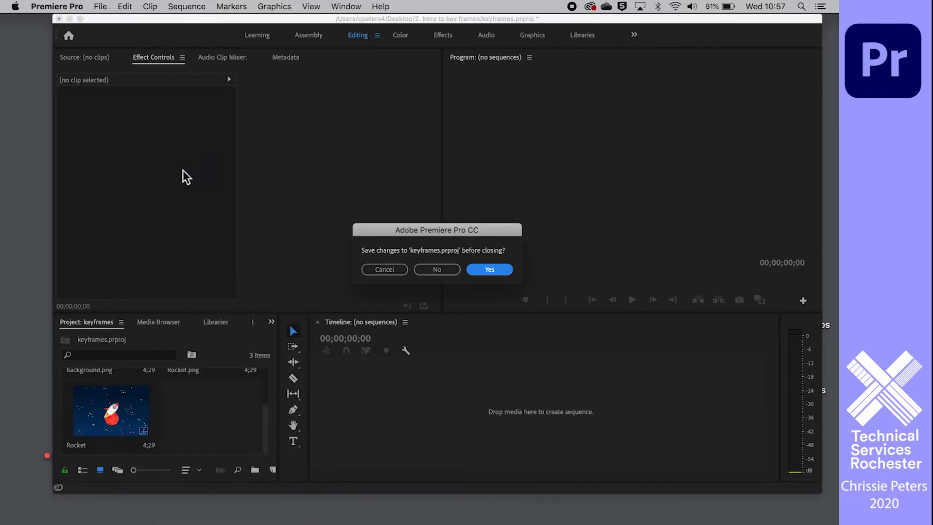
click(435, 270)
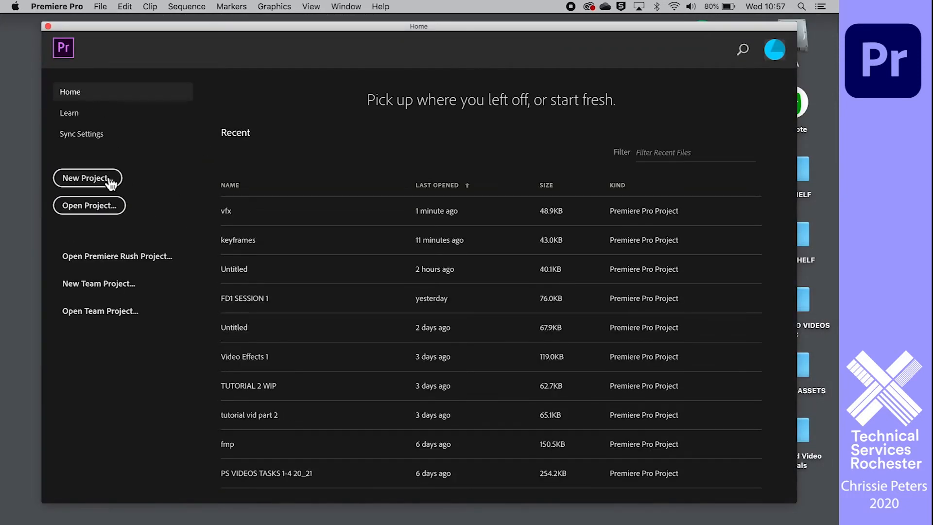
Create a new project named vfx in the Desktop folder "3. video effects", overwriting the existing project of that name
click(101, 184)
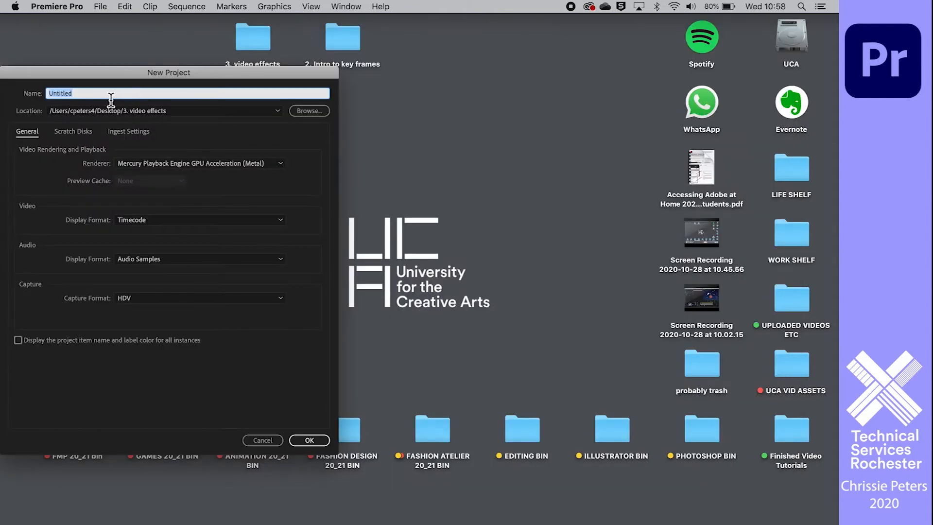
text(vfx)
click(278, 110)
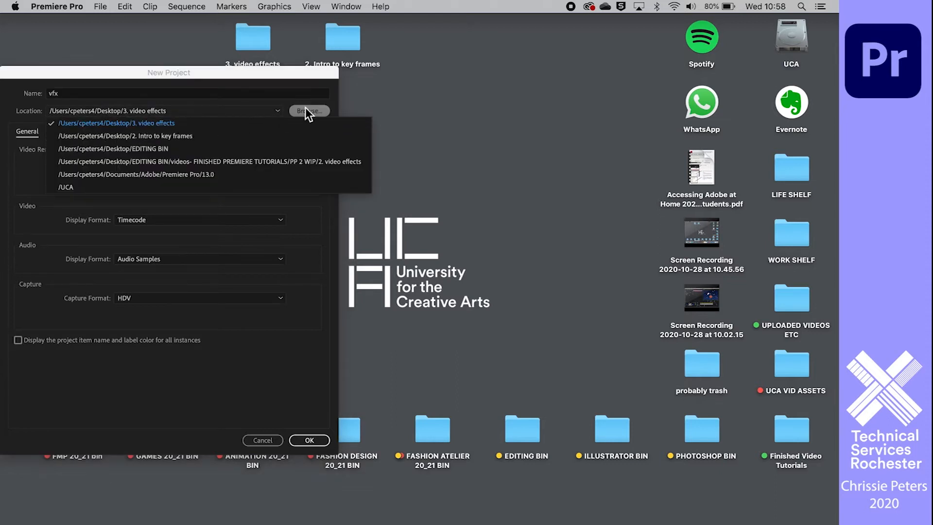
click(266, 357)
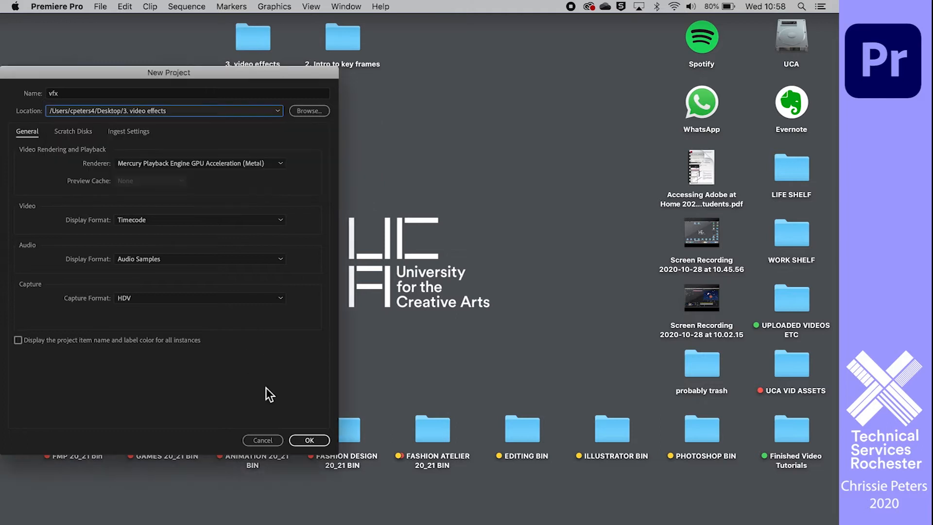
click(310, 441)
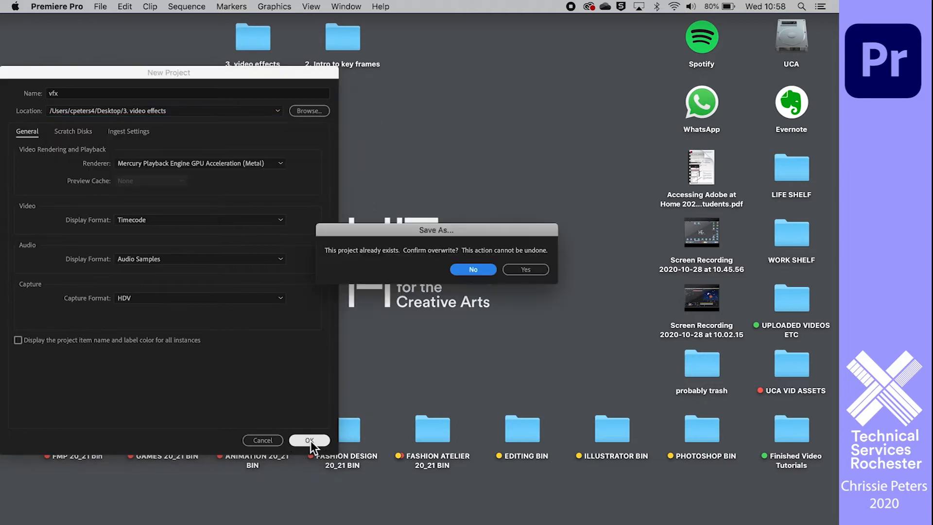
click(533, 269)
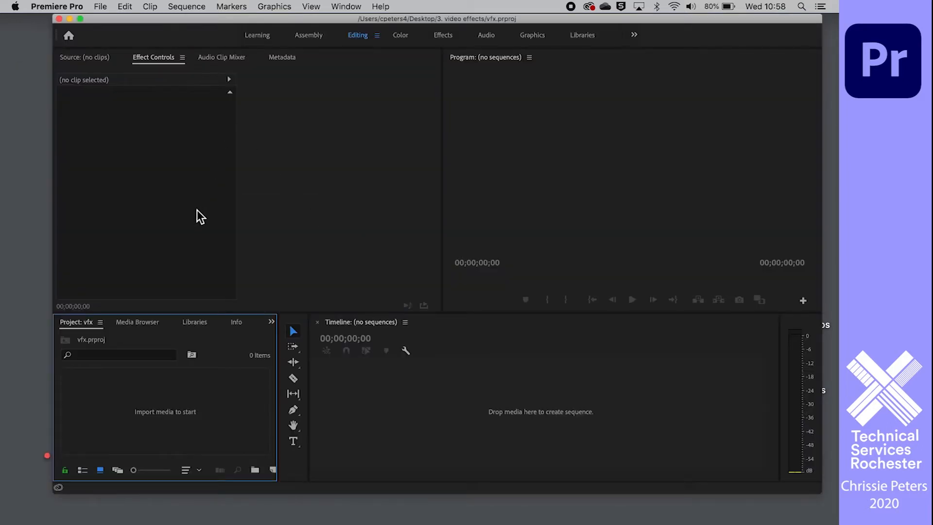
Widen the project window and import the assets and Footage folders from the Desktop folder "3. video effects"
drag(53, 131, 14, 136)
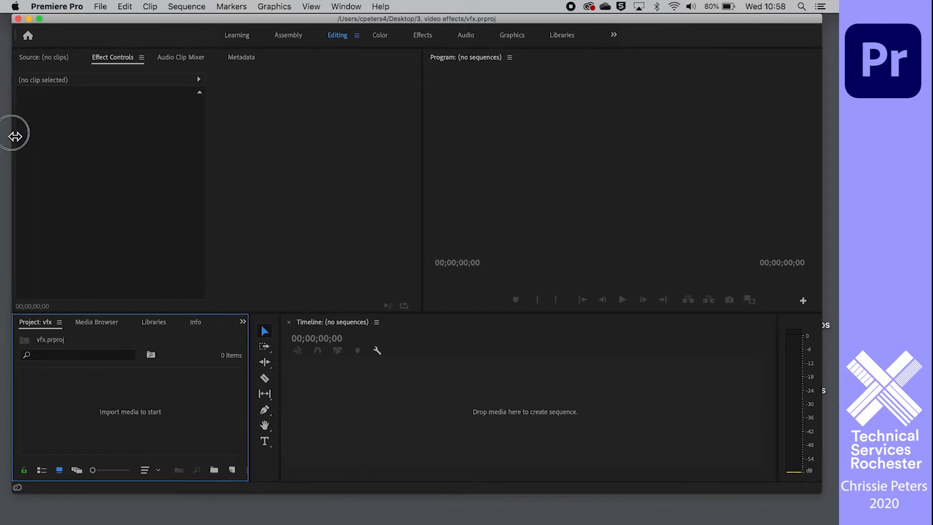
double_click(125, 407)
click(155, 124)
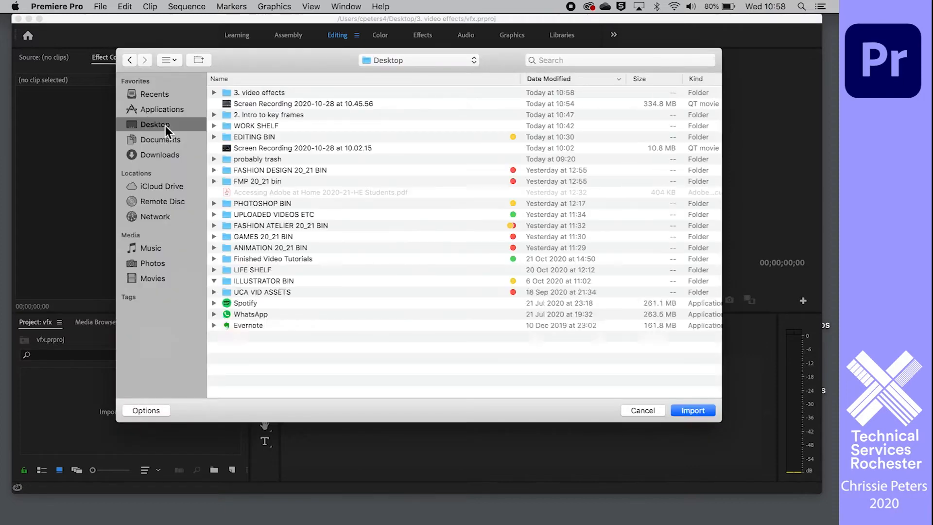
click(262, 95)
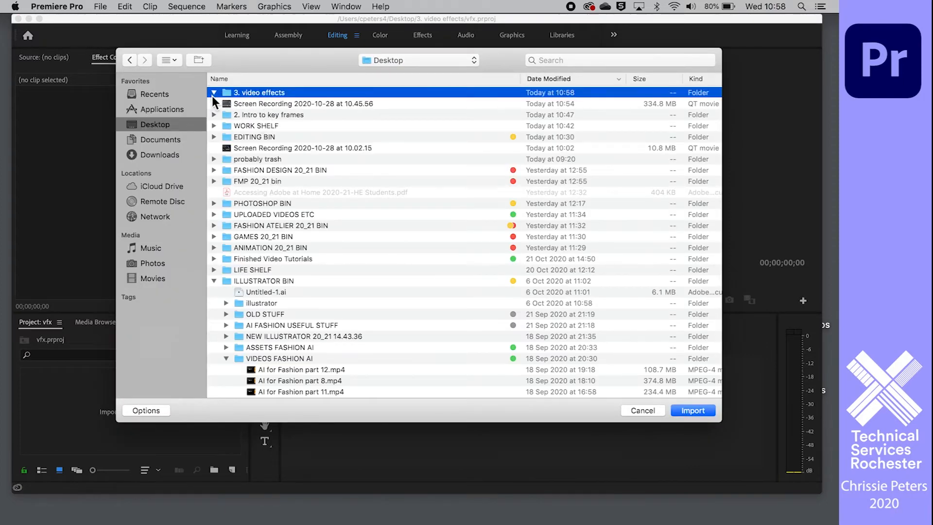
click(214, 94)
click(254, 115)
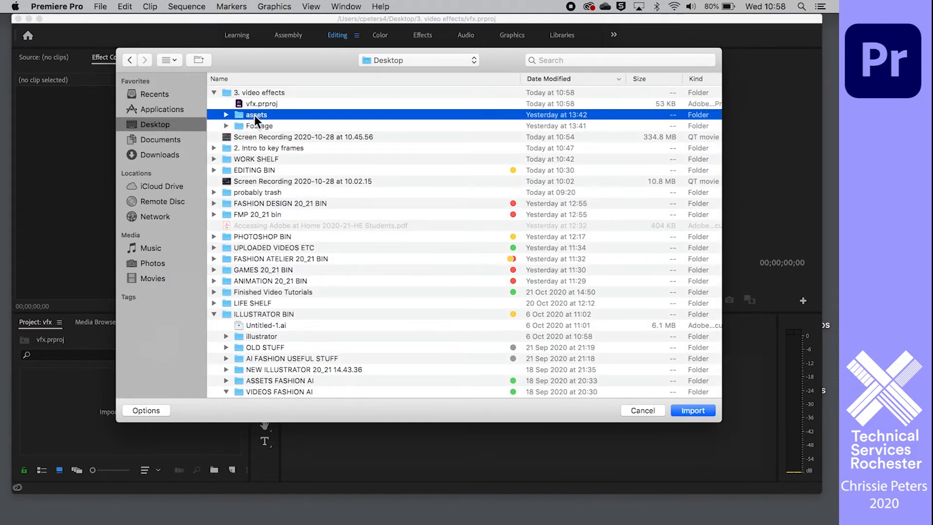
shift+click(258, 126)
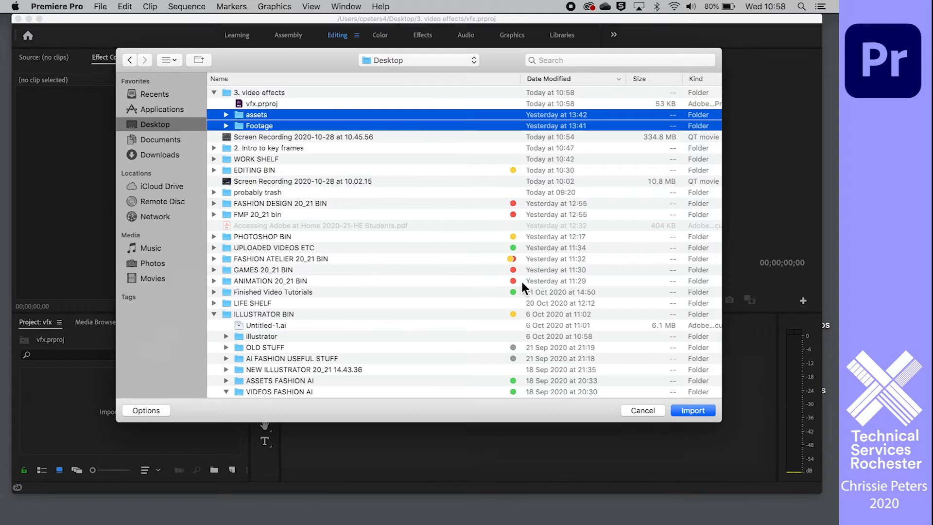
click(687, 412)
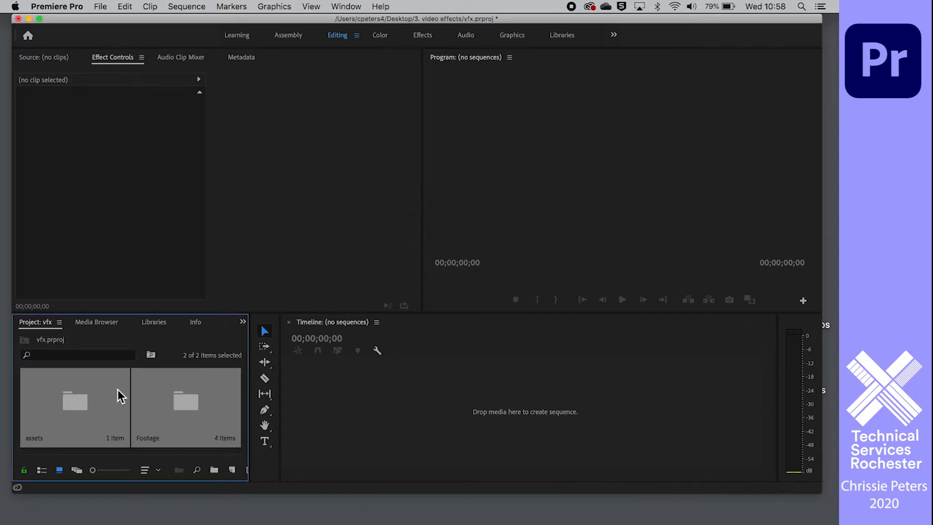
Examine the clips in the imported Footage bin and the overlay clip in the assets bin
click(162, 406)
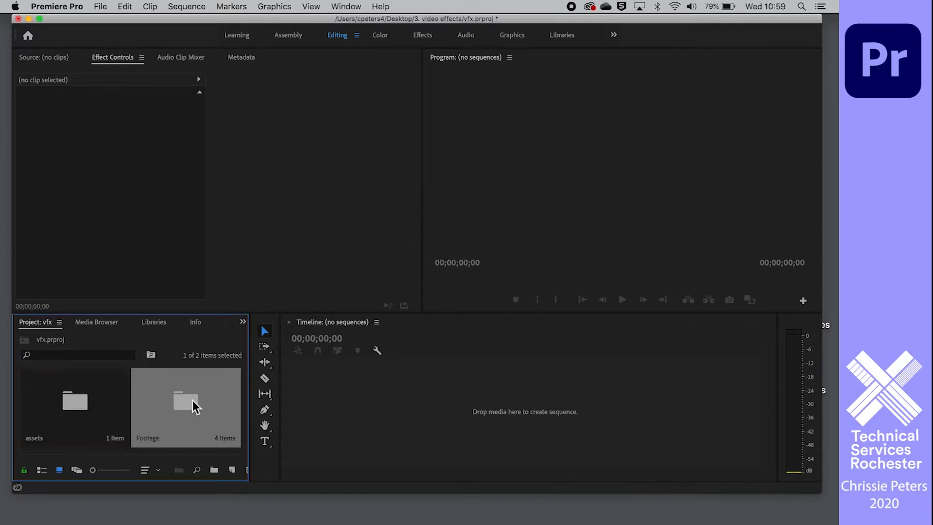
double_click(188, 400)
scroll(114, 418, down, 3)
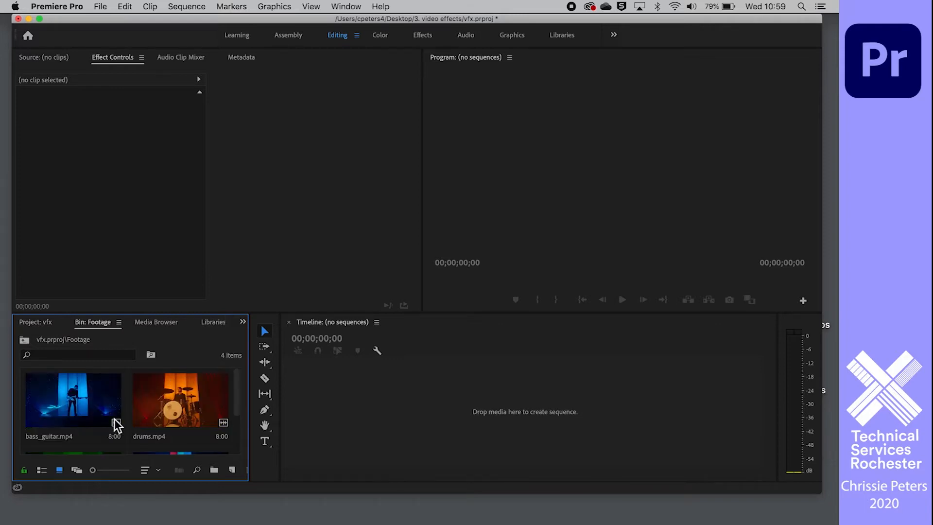
scroll(114, 426, up, 3)
click(24, 341)
click(24, 341)
double_click(74, 402)
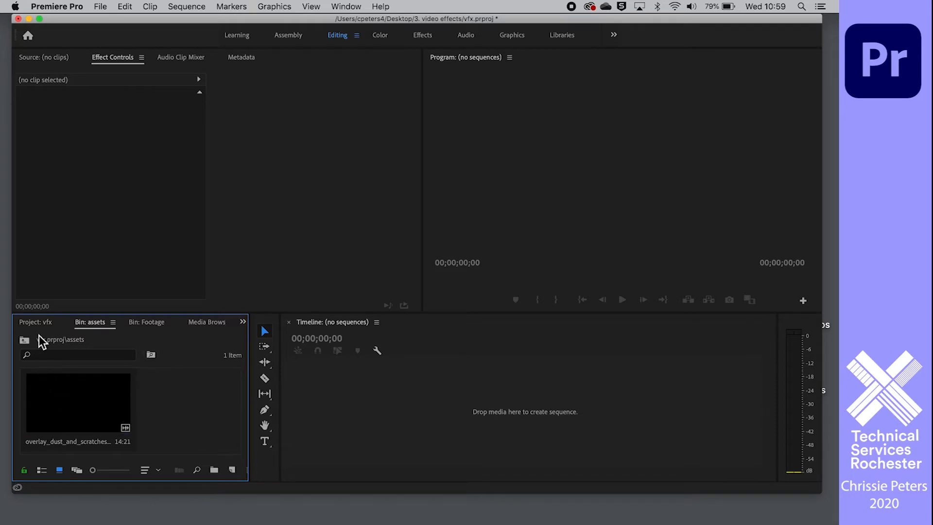
click(24, 340)
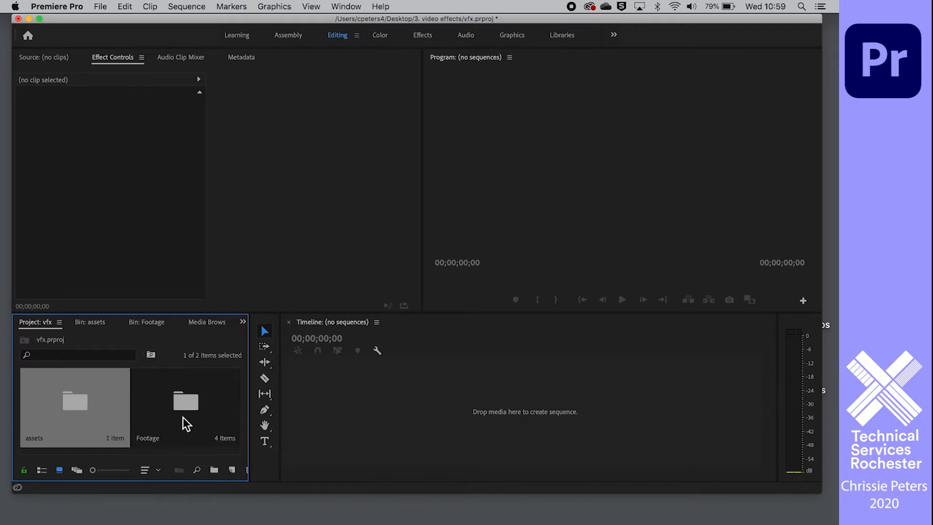
Create a sequence from the bass_guitar.mp4 clip in the Footage bin
double_click(188, 402)
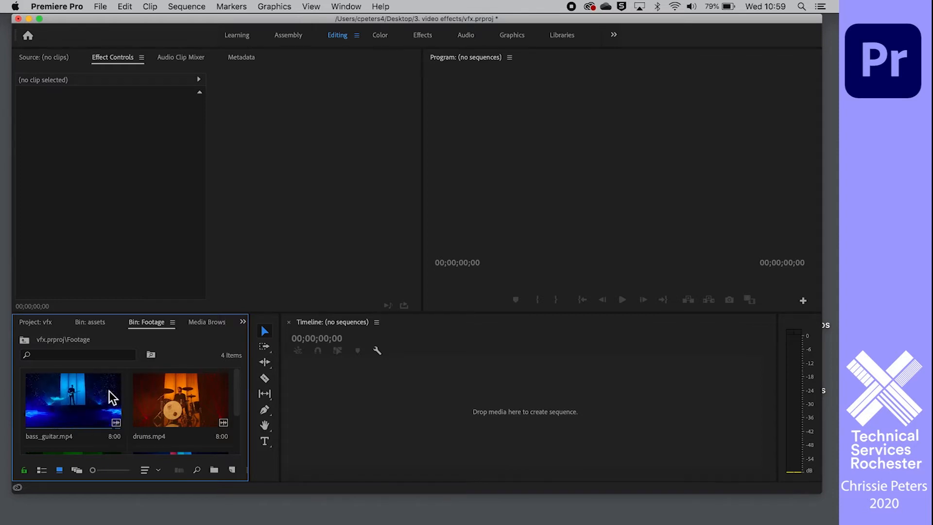
scroll(80, 396, down, 2)
scroll(81, 395, up, 2)
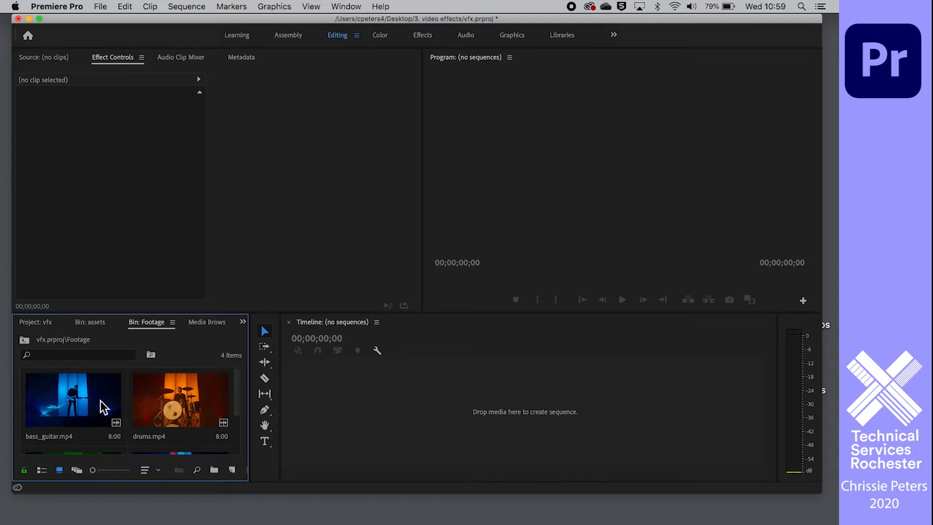
drag(53, 396, 336, 404)
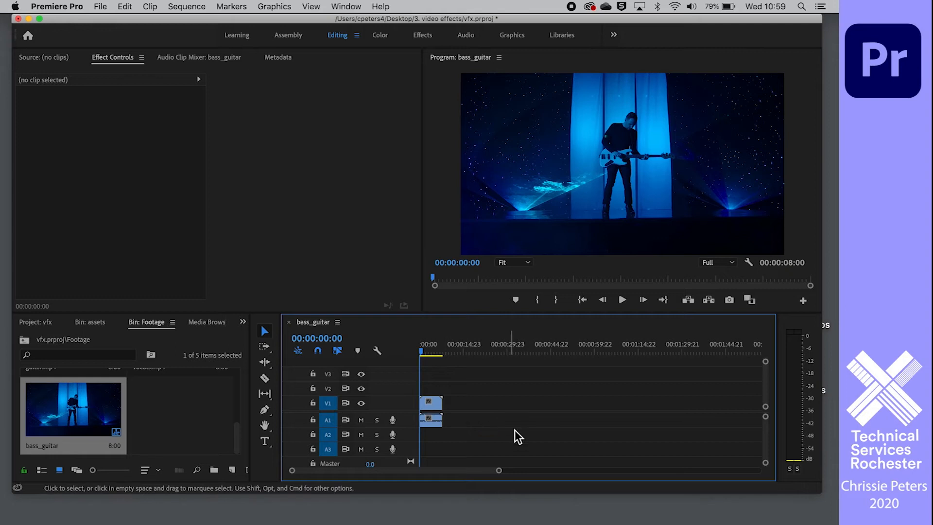
drag(498, 470, 425, 471)
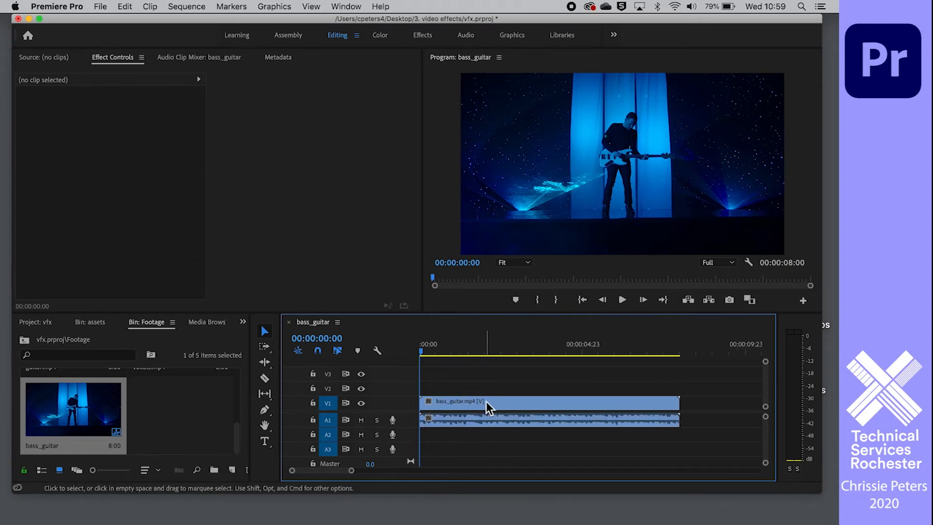
Unlink the bass_guitar.mp4 clip's audio from its video in the timeline and delete the audio
click(526, 407)
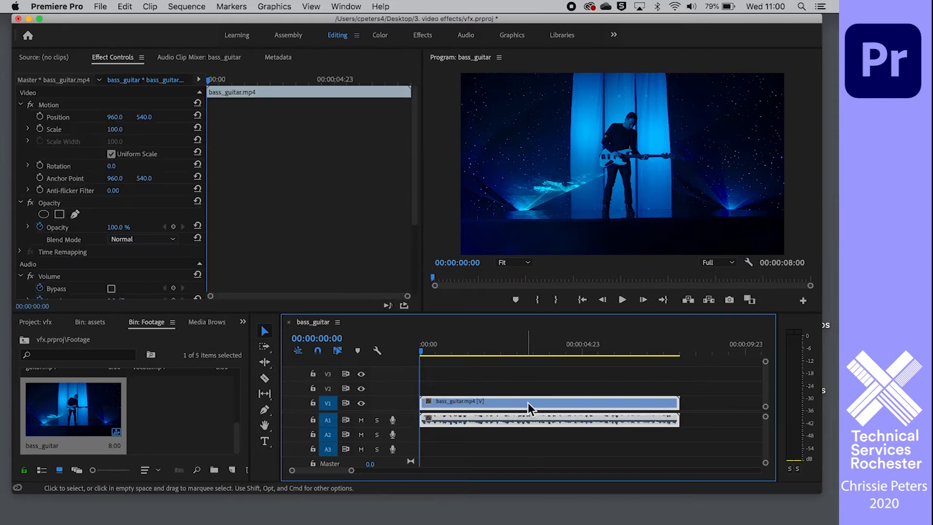
right_click(529, 403)
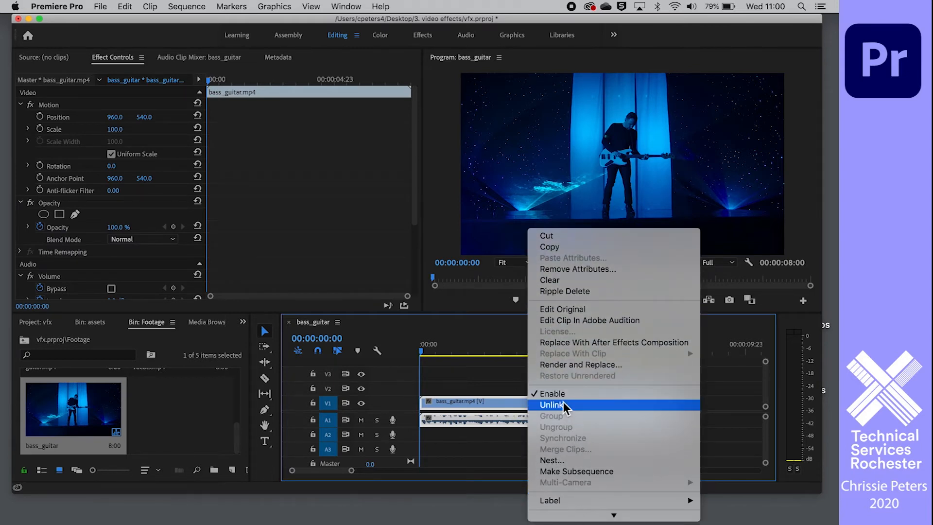
click(563, 409)
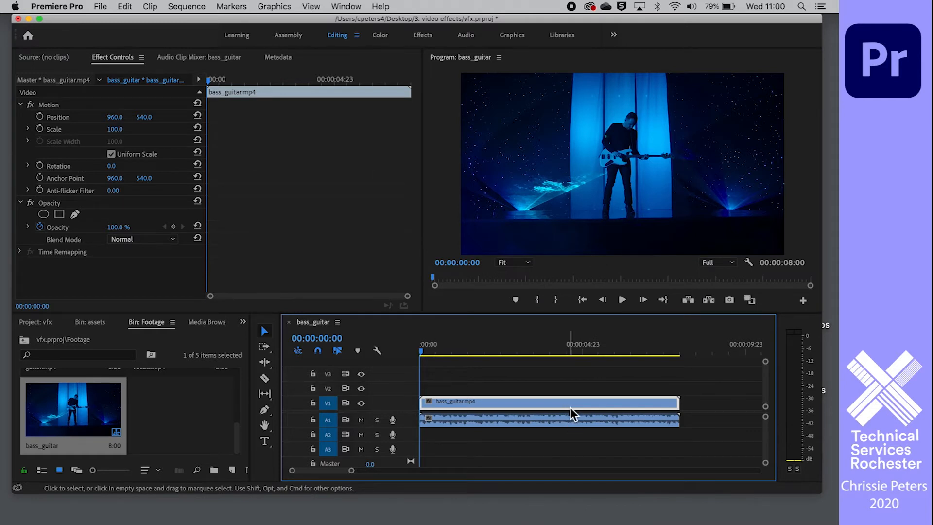
click(589, 420)
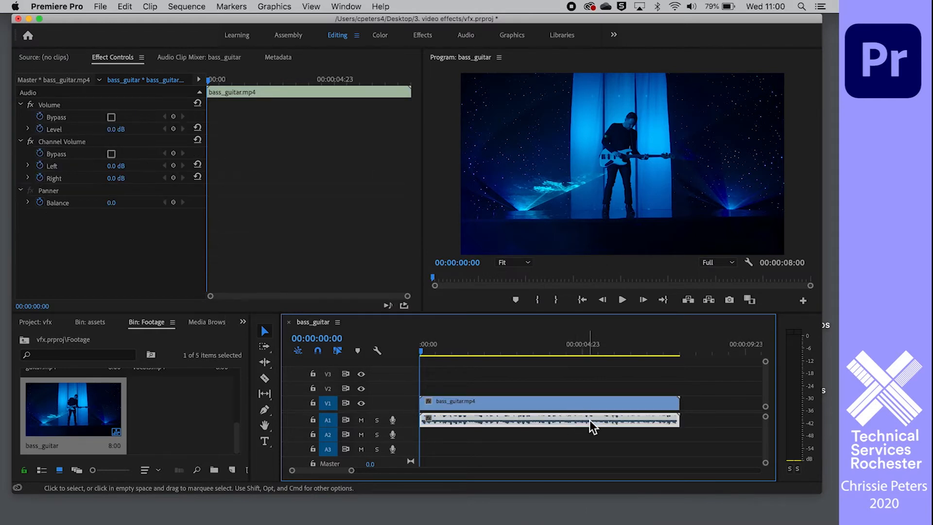
key(Delete)
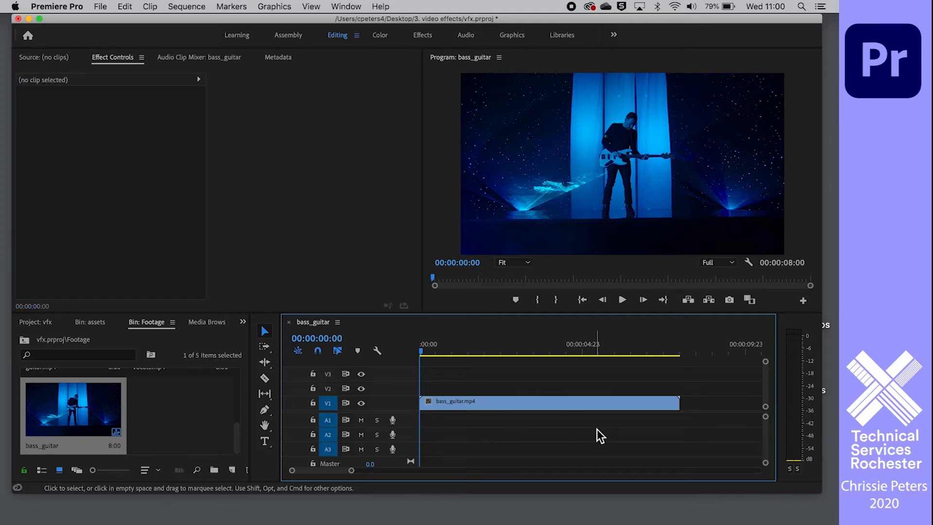
drag(425, 352, 397, 351)
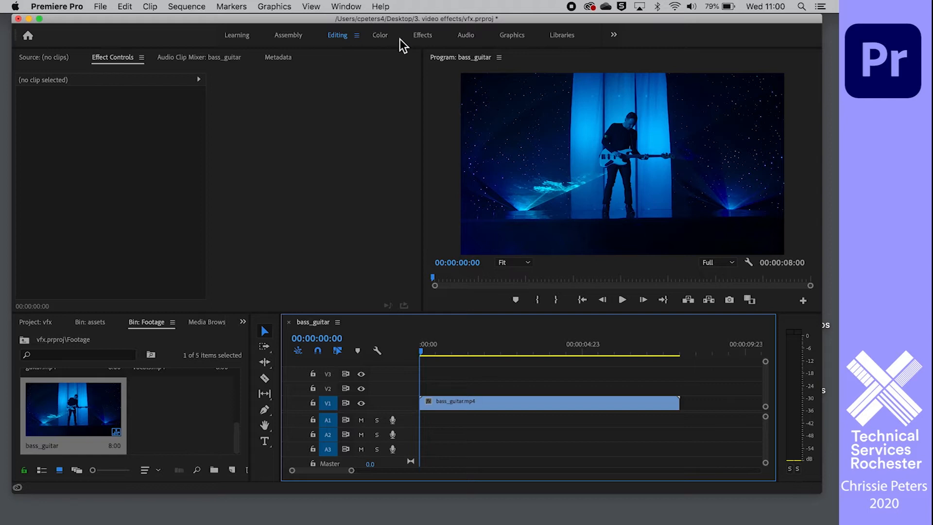
Show the rulers in the Program monitor
click(311, 6)
mouse_move(346, 6)
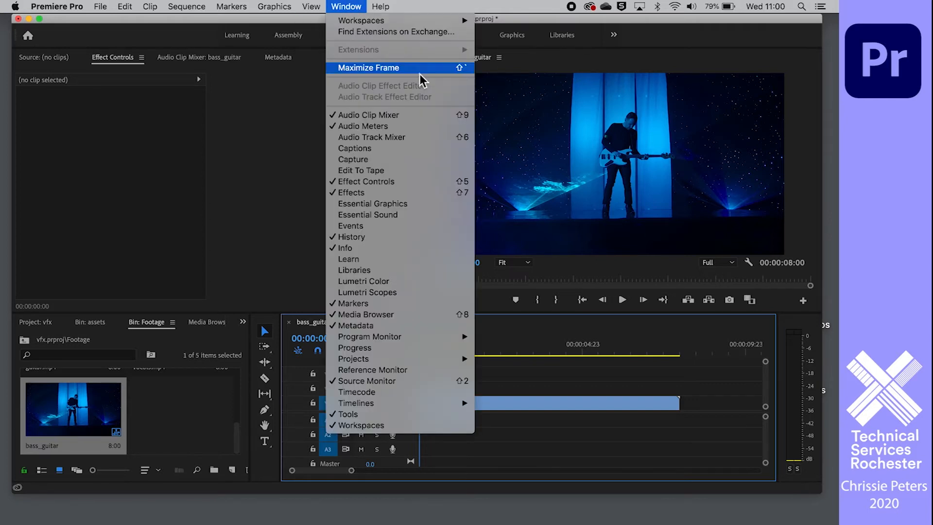
click(531, 67)
click(446, 108)
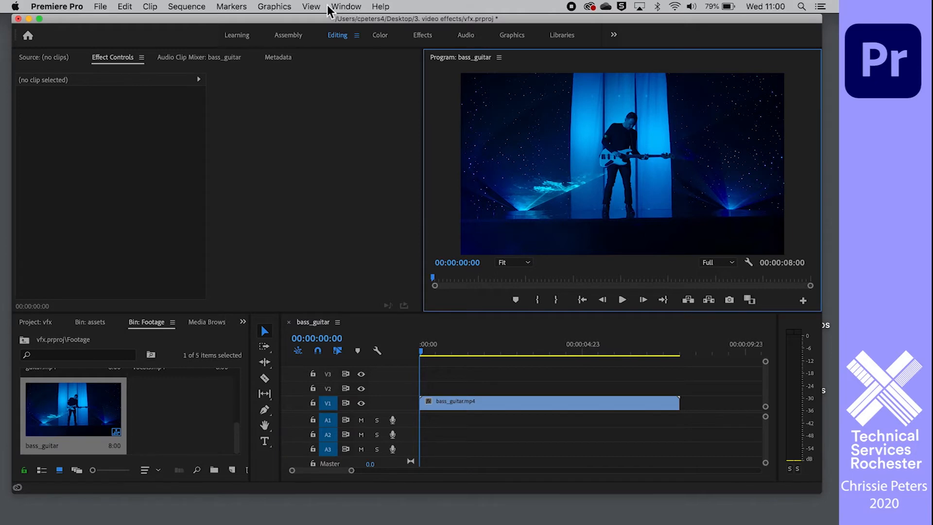
click(311, 6)
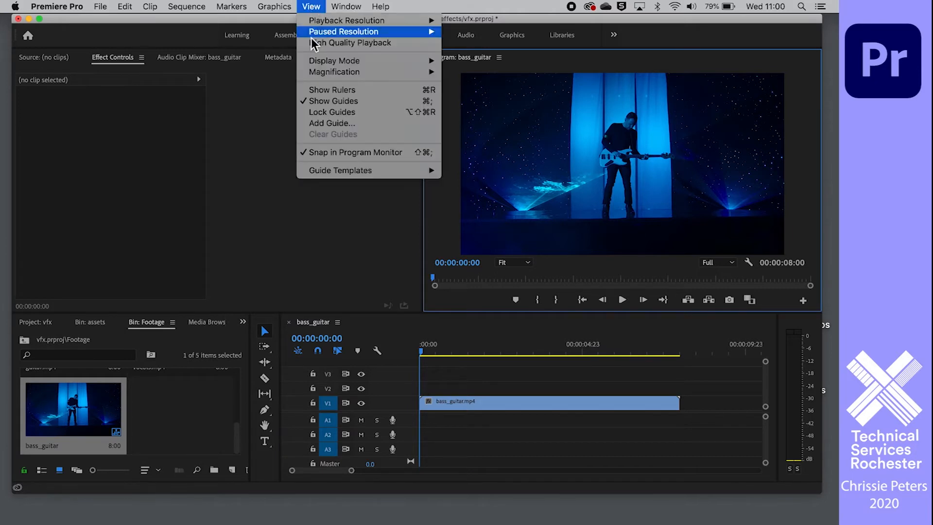
click(307, 91)
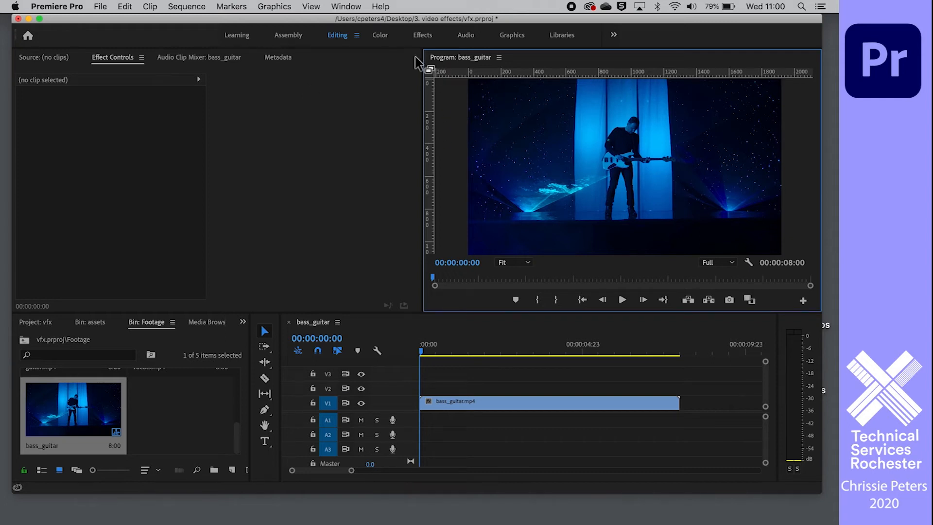
Add a horizontal cyan guide at 50 percent from the top of the bass_guitar frame
click(310, 6)
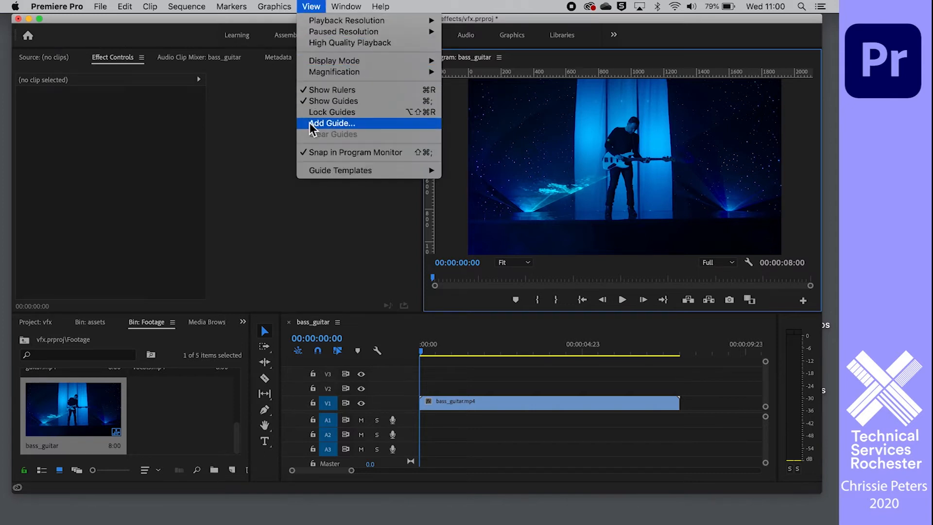
click(477, 73)
drag(452, 74, 413, 87)
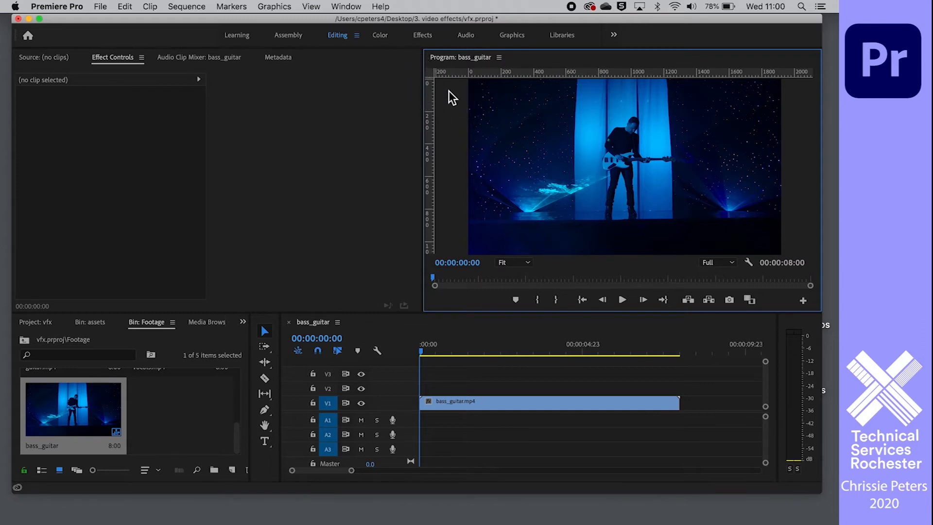
click(311, 7)
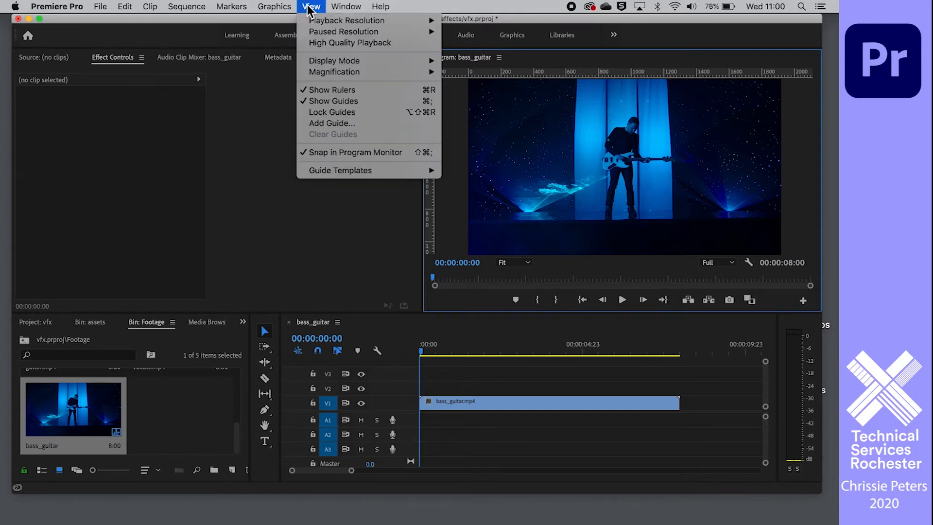
click(325, 124)
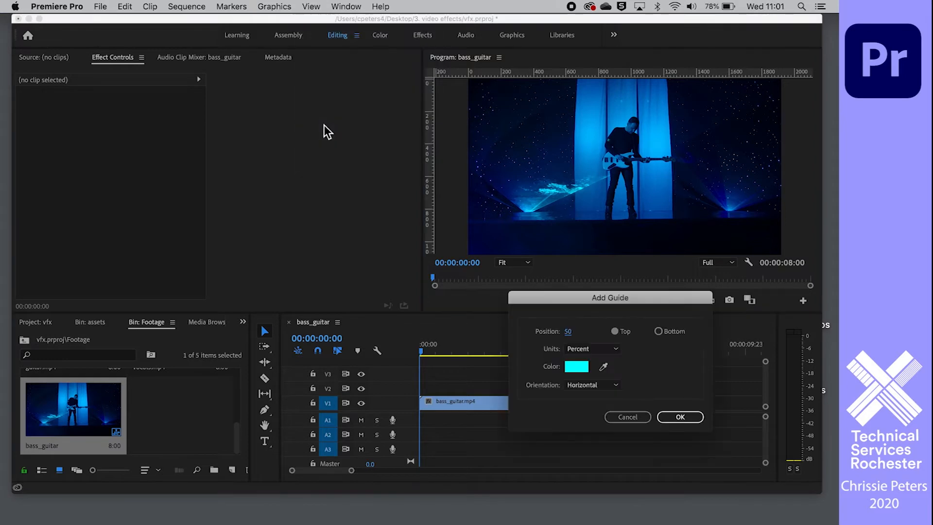
drag(563, 302, 283, 83)
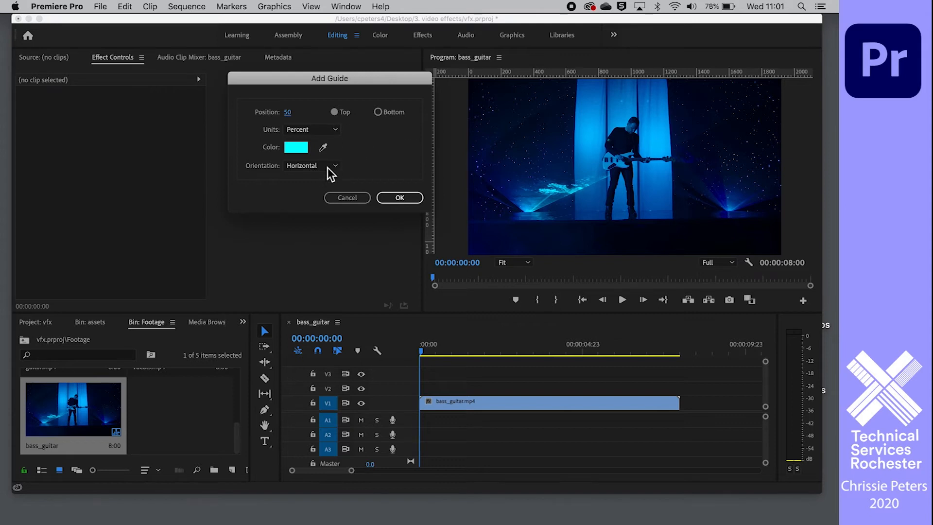
click(398, 198)
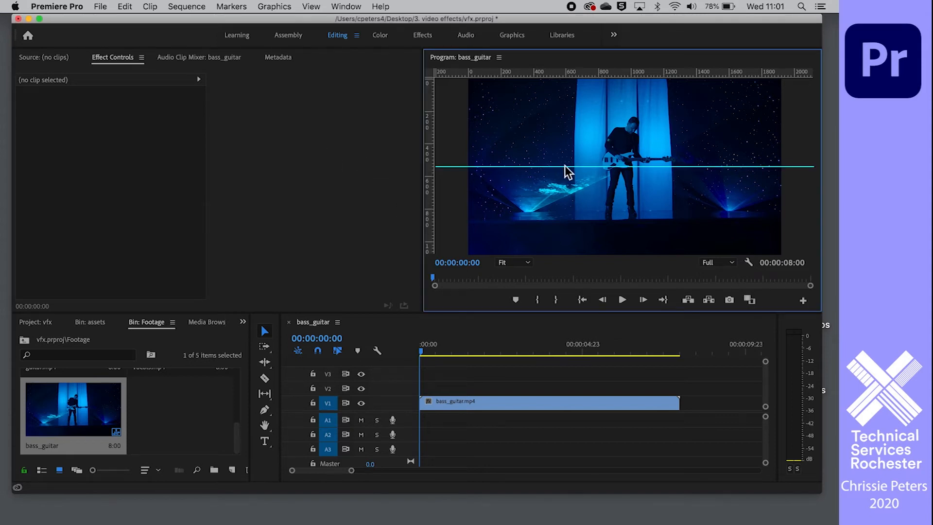
Add a vertical cyan guide at 50 percent from the left of the bass_guitar frame
click(315, 7)
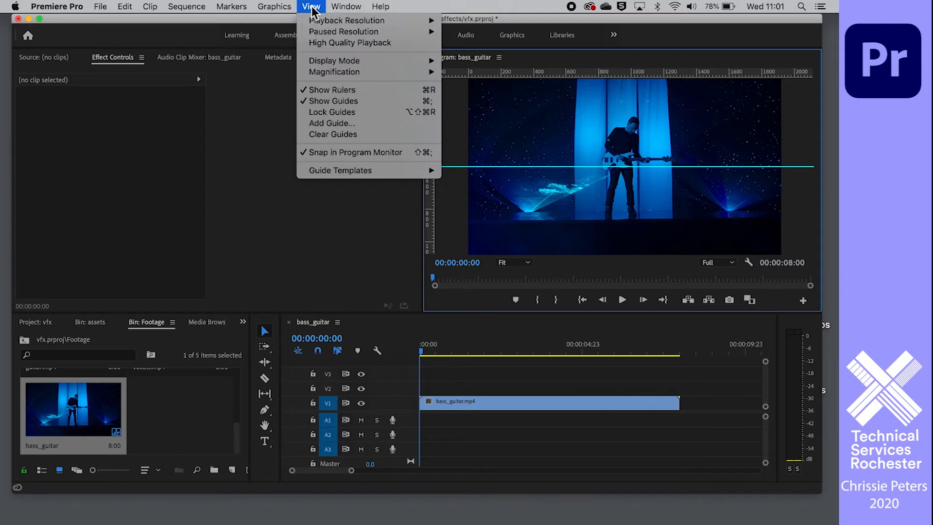
click(316, 123)
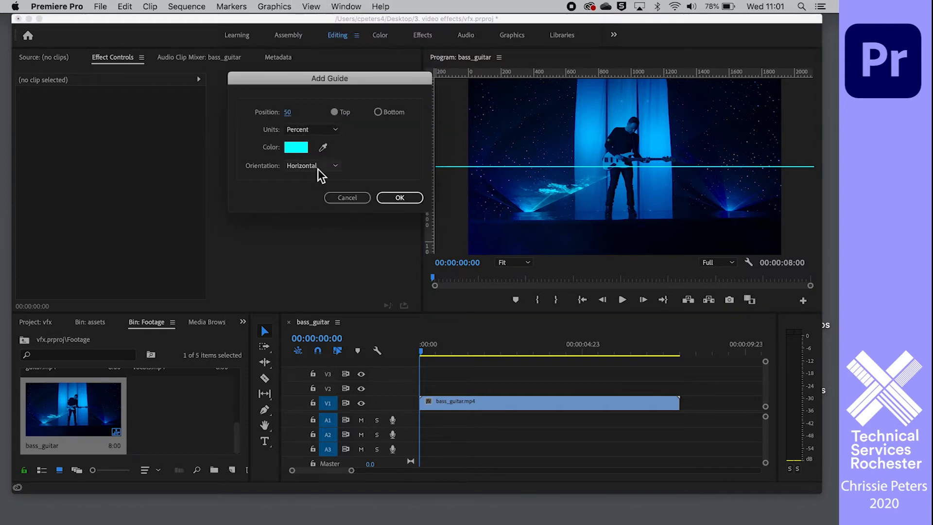
click(335, 166)
click(322, 188)
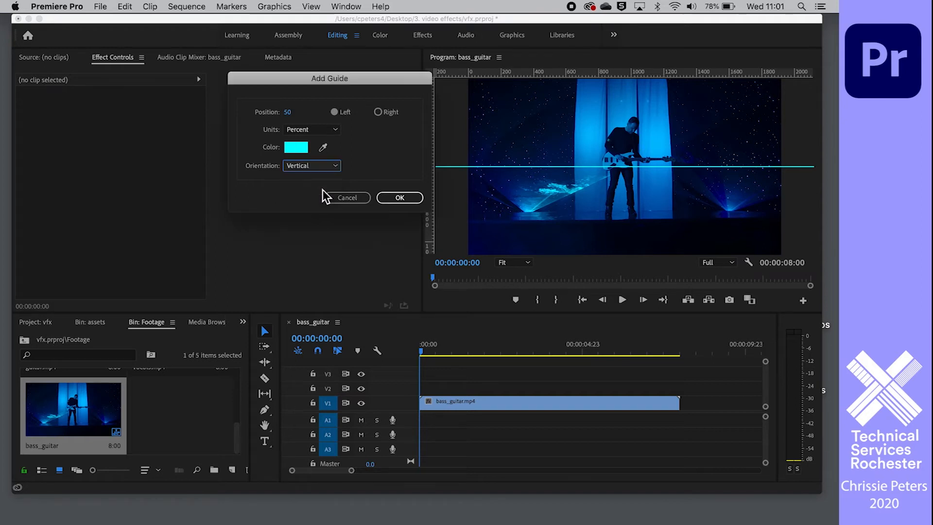
click(399, 198)
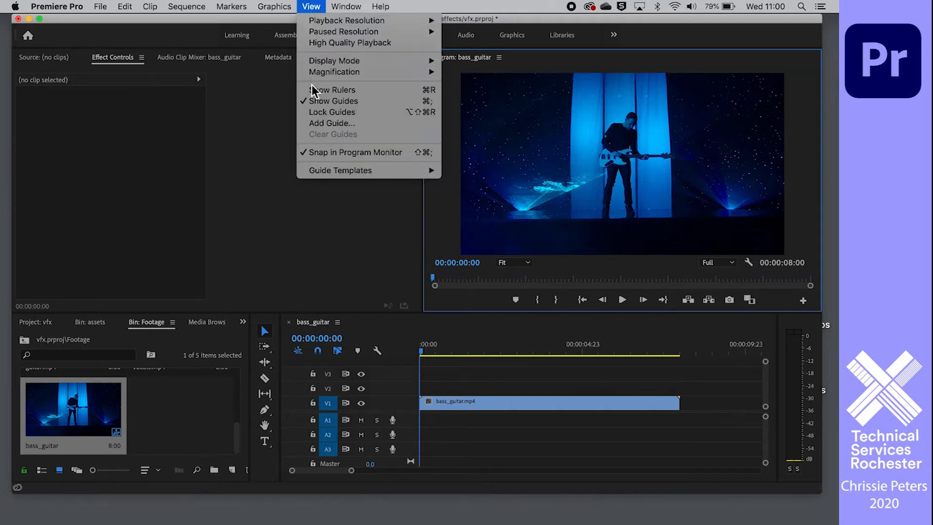
Show the Program monitor rulers and add a horizontal guide at 50 percent from the top of the frame
click(305, 89)
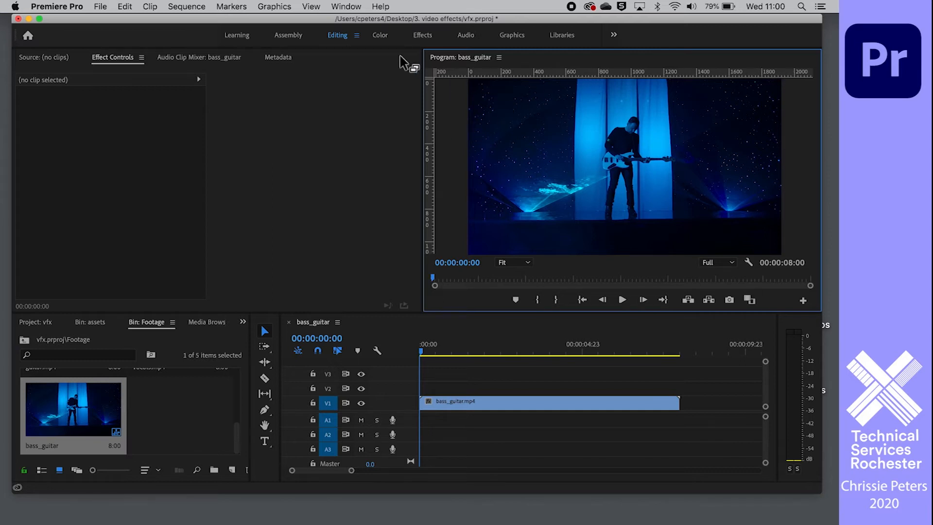
click(310, 7)
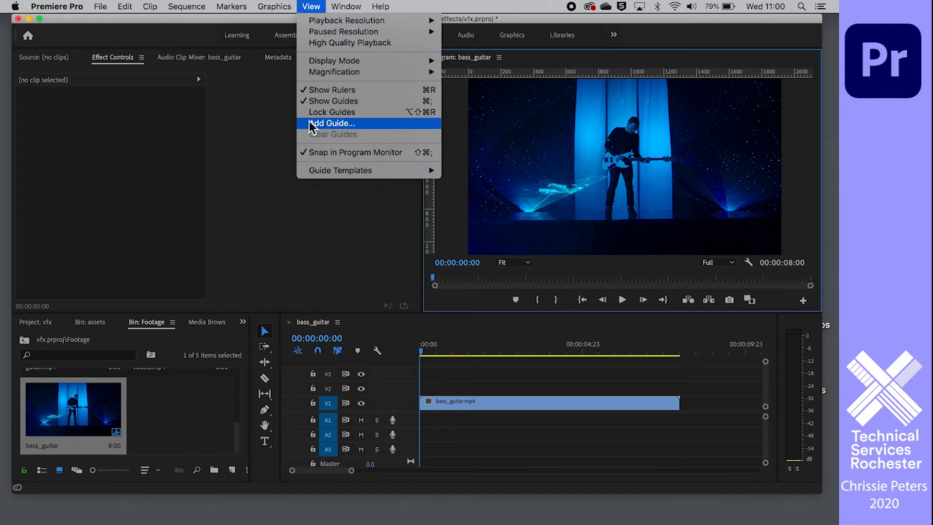
click(477, 73)
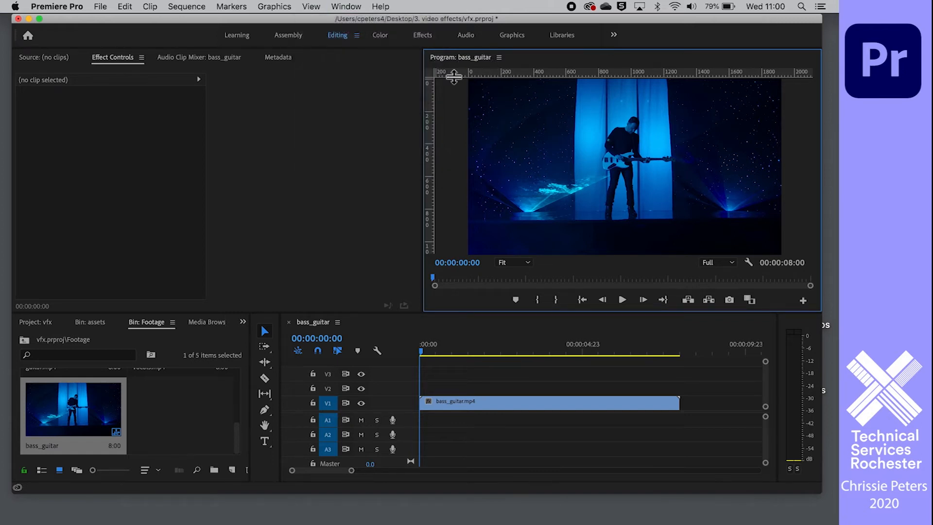
drag(451, 73, 412, 86)
click(311, 6)
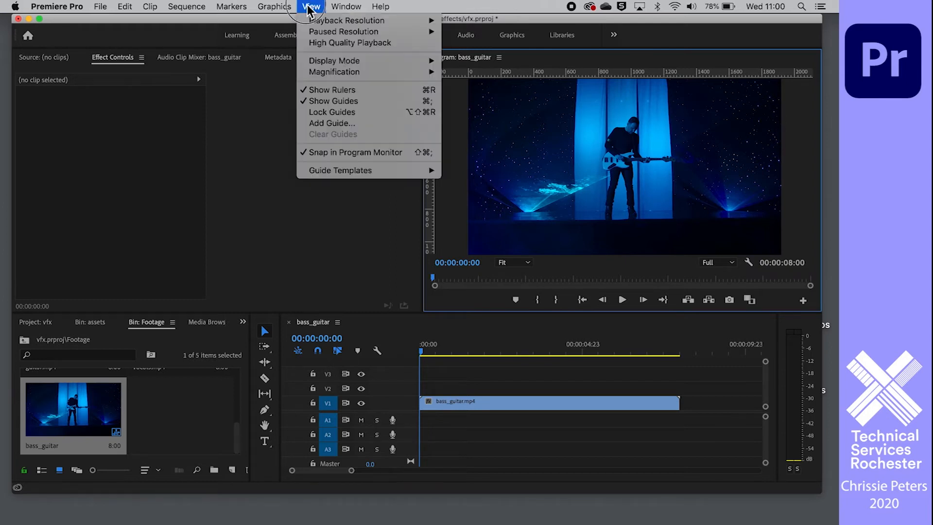
click(324, 124)
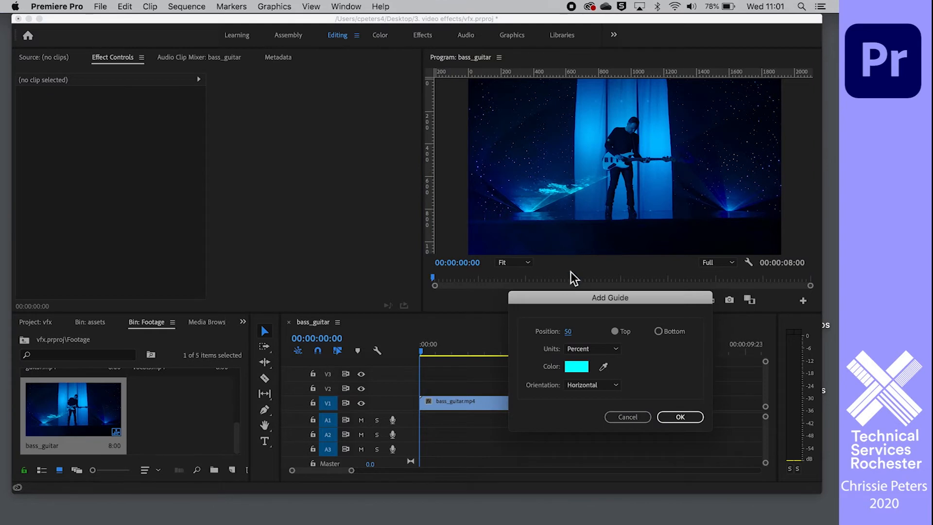
drag(563, 302, 282, 82)
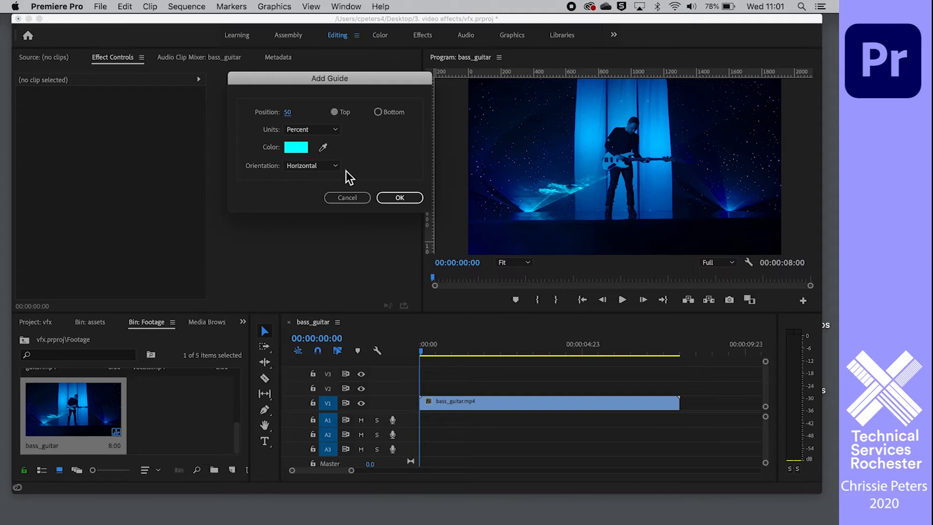
click(399, 198)
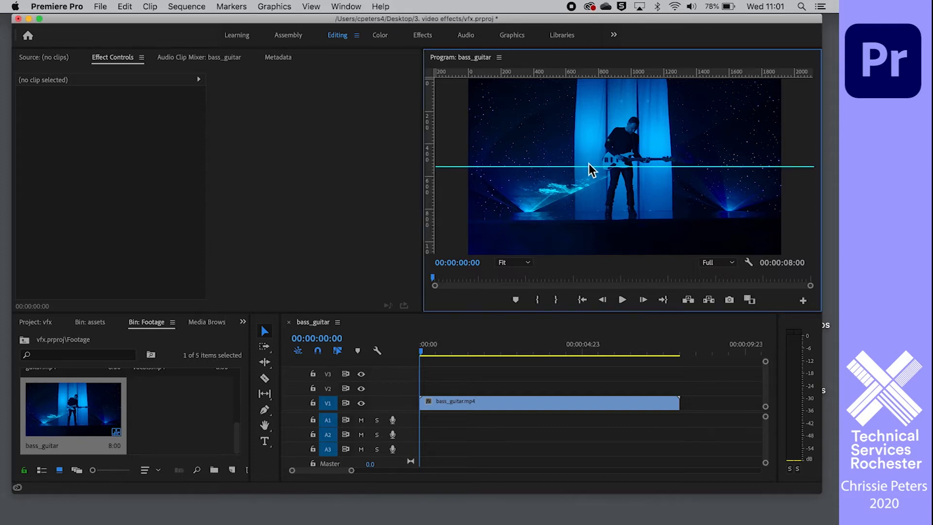
Add a vertical guide at 50 percent from the left so it crosses the horizontal guide at the frame's centre
click(311, 6)
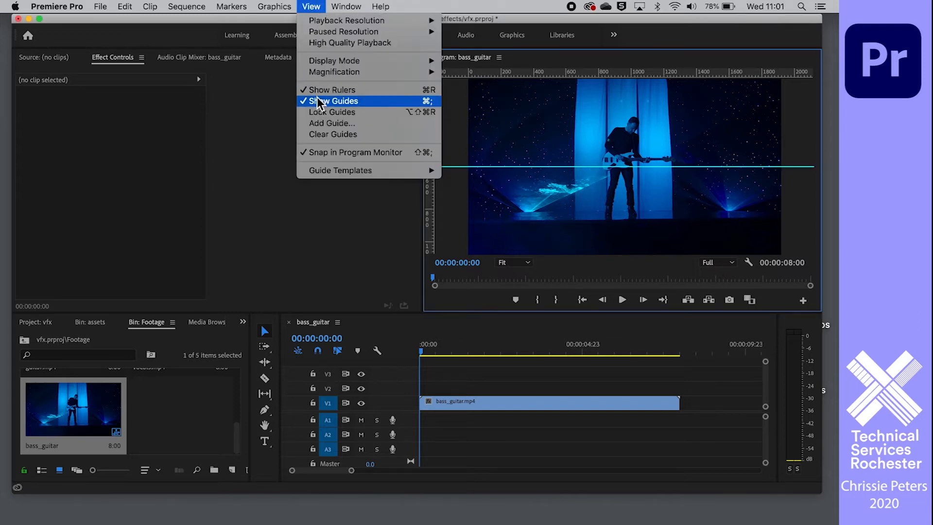
click(317, 123)
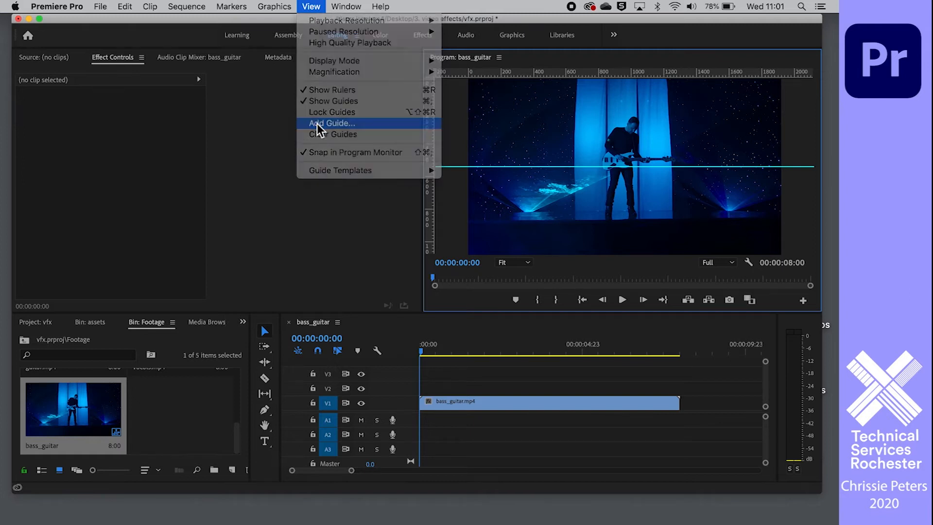
click(336, 165)
click(323, 190)
click(398, 197)
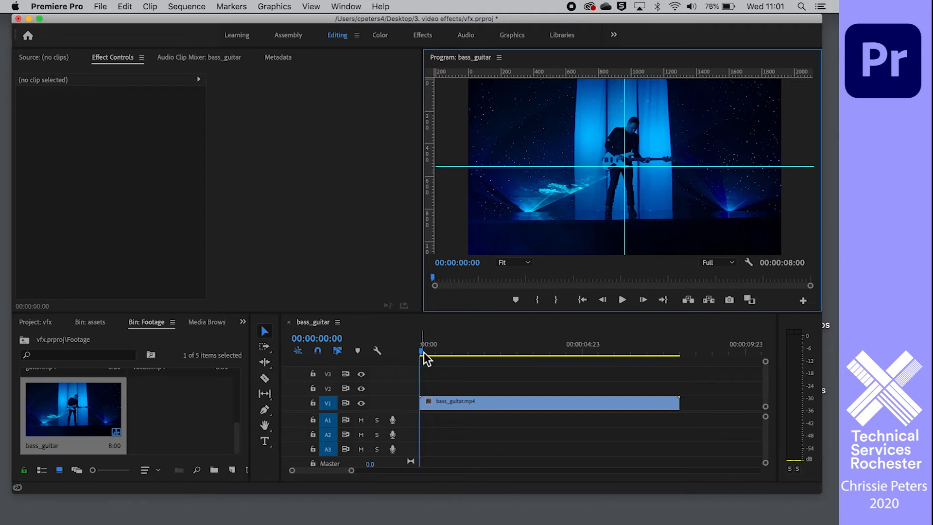
Turn on Position and Scale keyframing for the bass_guitar.mp4 timeline clip at 00:00:00:00
click(466, 403)
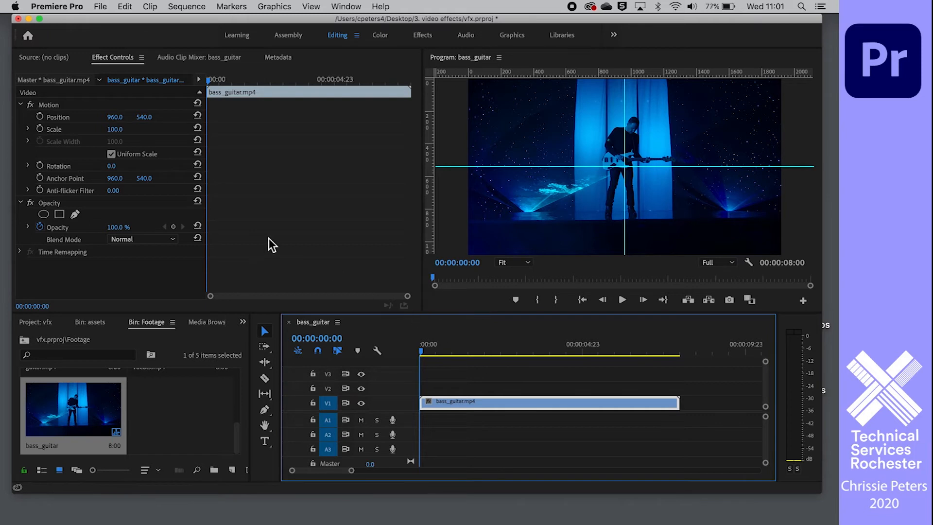
click(41, 118)
click(41, 129)
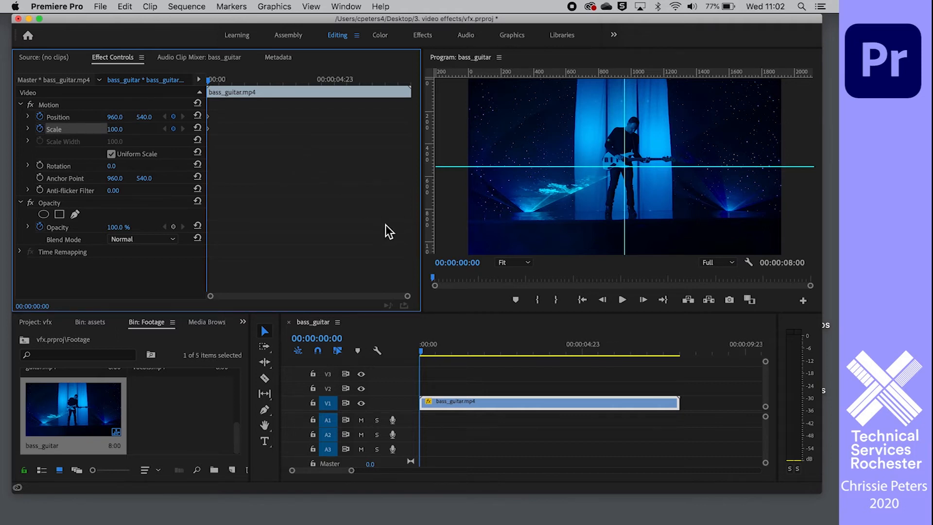
Add a Scale keyframe of 50 to the bass_guitar.mp4 clip near its end, at 00:00:07:21
drag(423, 353, 680, 366)
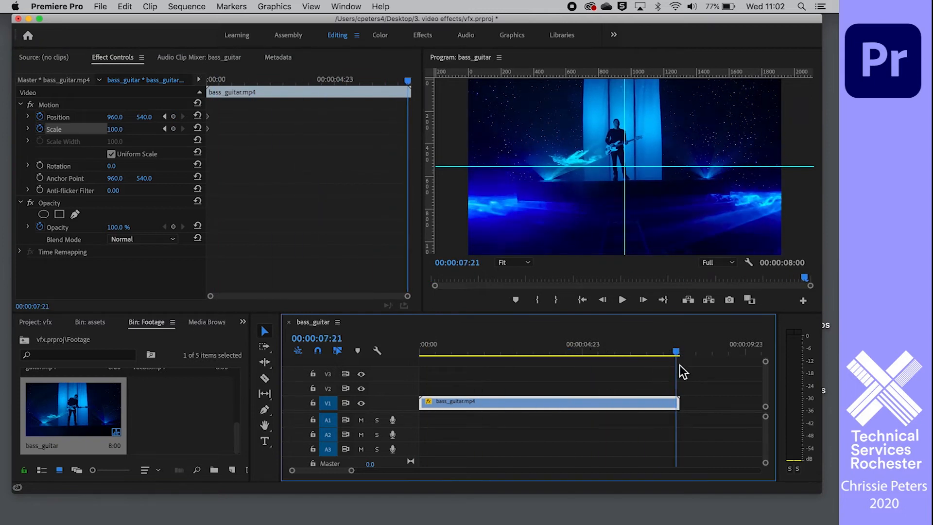
click(115, 130)
text(5)
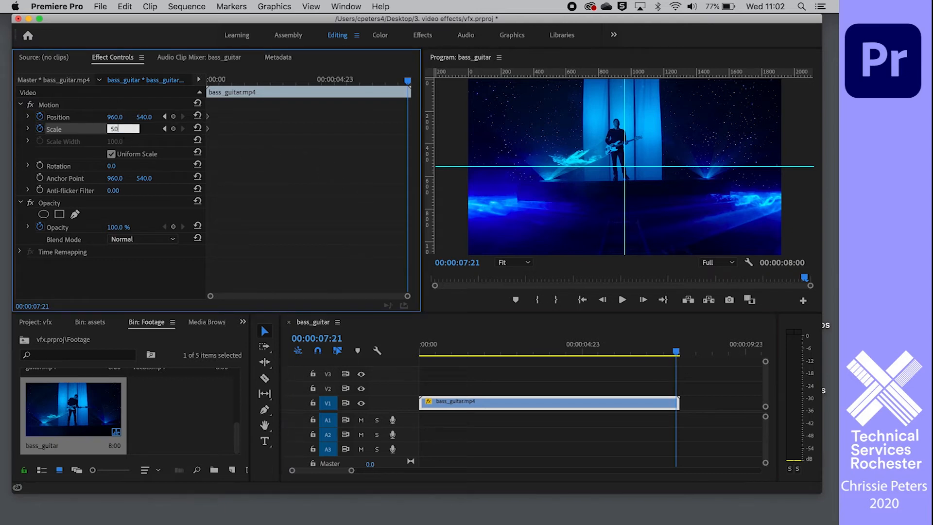
text(0)
key(Return)
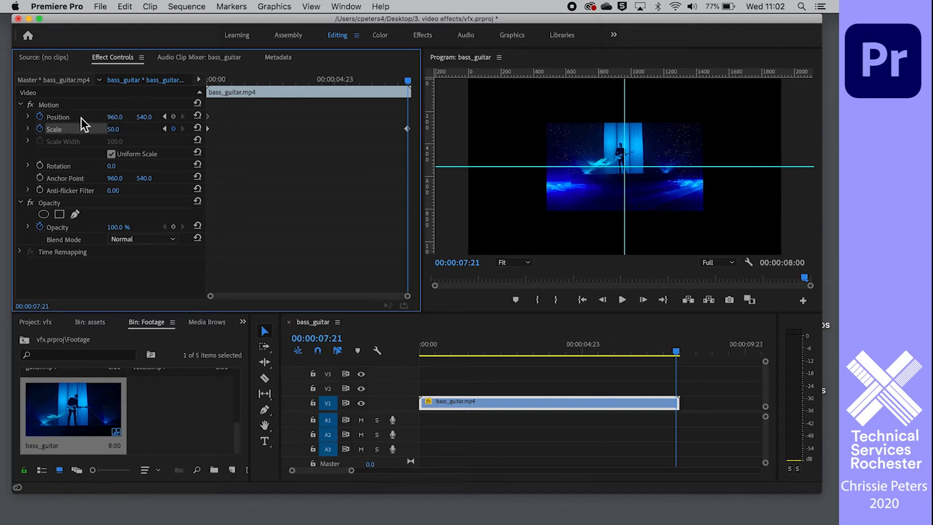
Move the bass_guitar.mp4 picture into the frame's upper-left quarter at 480, 270 for the end keyframe, and play the animation from the start
click(47, 106)
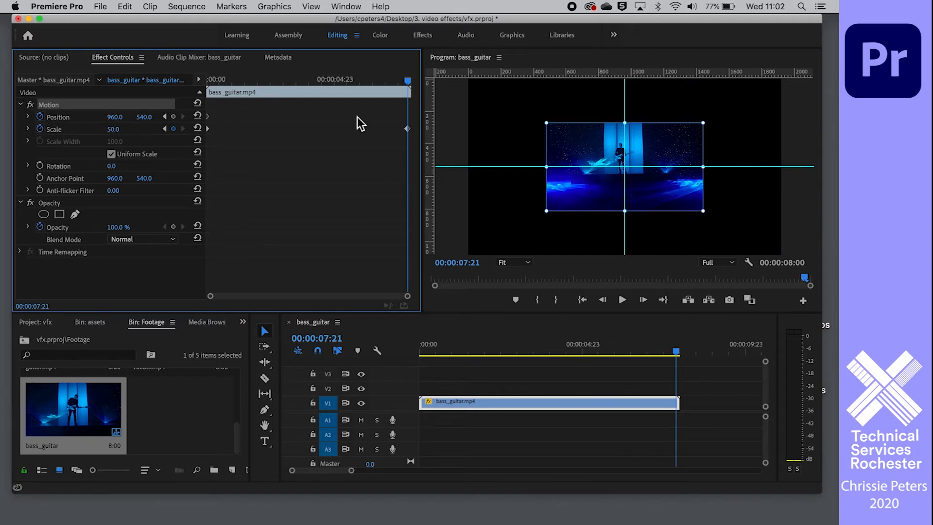
drag(573, 136, 512, 104)
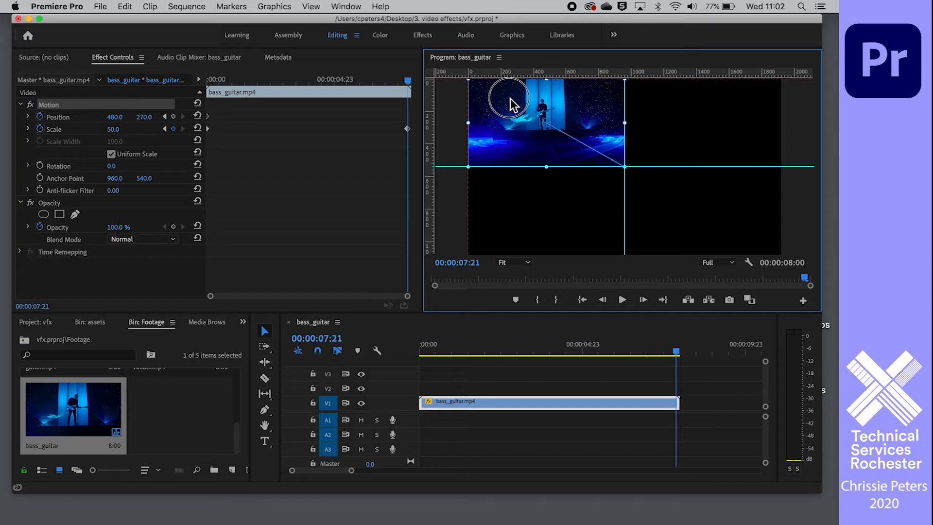
drag(510, 99, 510, 98)
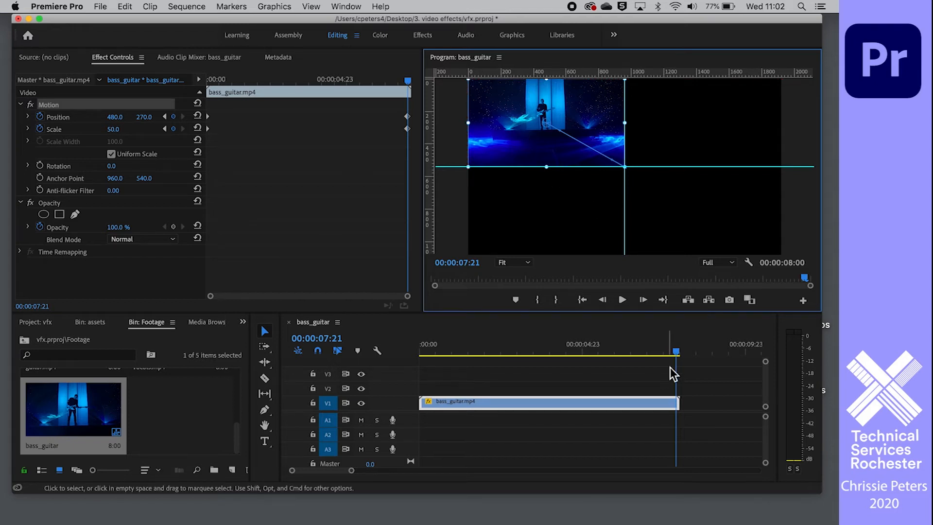
drag(676, 352, 396, 324)
key(space)
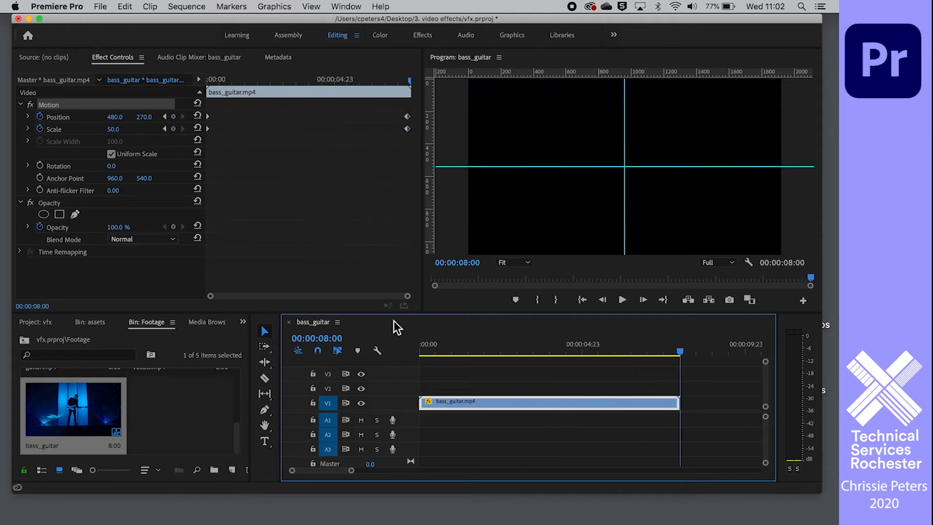
key(space)
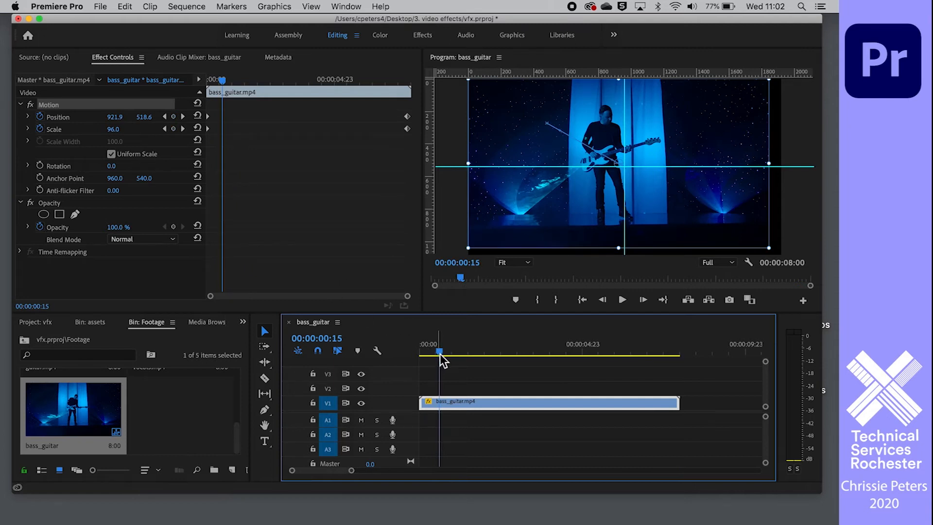
Return the playhead to the sequence start and place drums.mp4 from the Footage bin on track V2 above the bass_guitar.mp4 clip
drag(440, 355, 419, 355)
scroll(160, 411, up, 5)
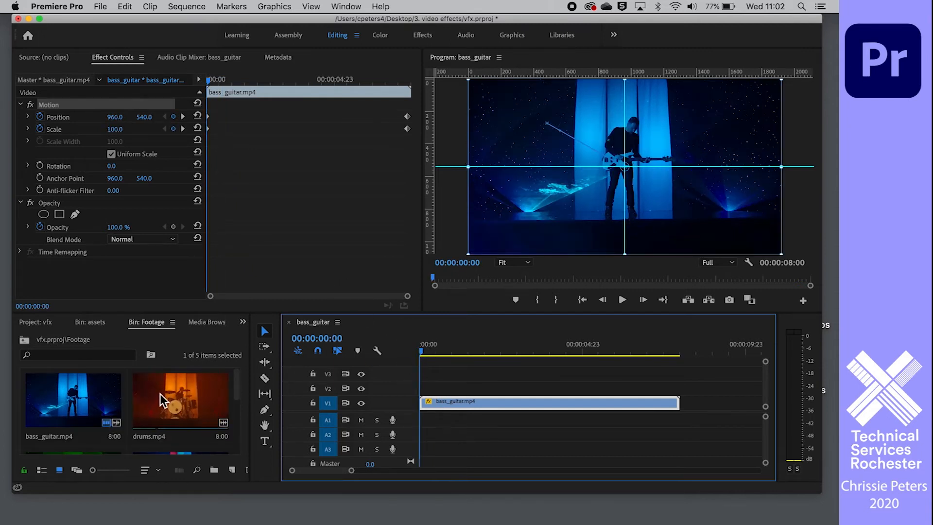
drag(157, 397, 389, 387)
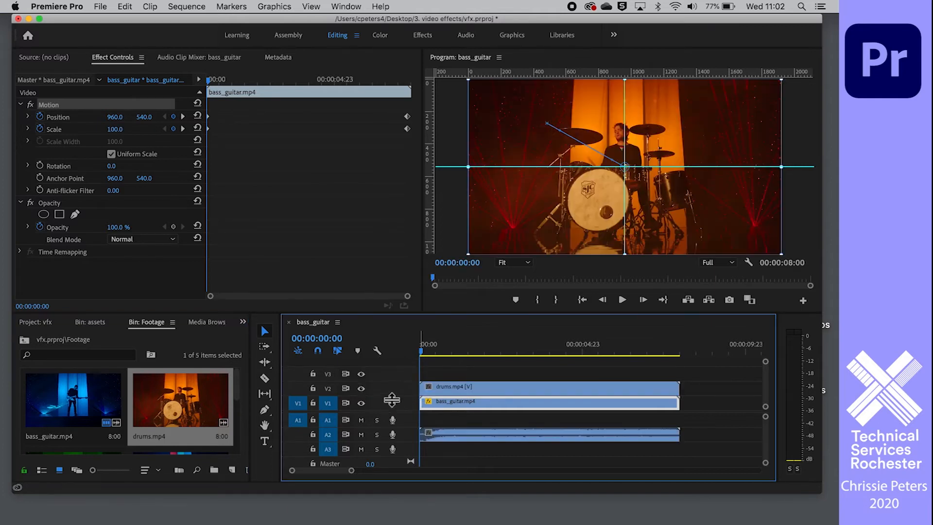
Unlink the drums.mp4 timeline clip's audio from its video and delete the audio from track A2
click(468, 436)
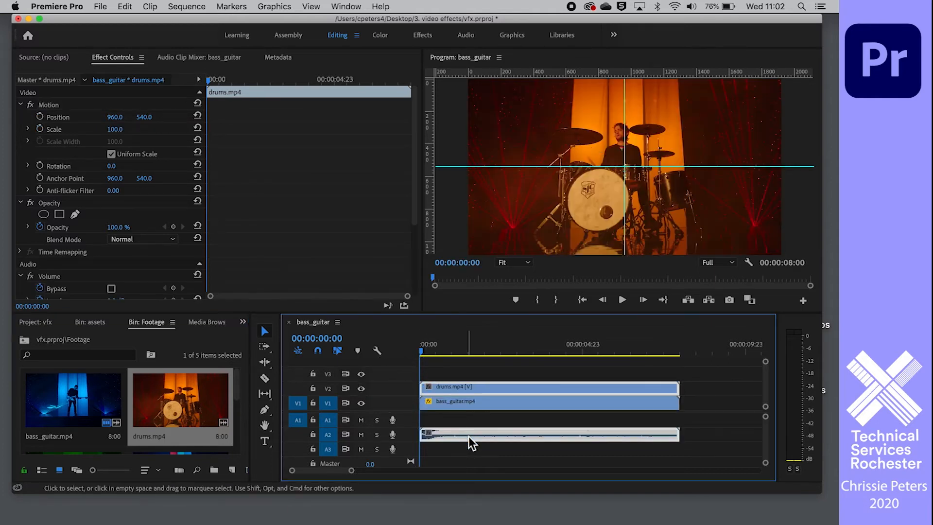
right_click(468, 436)
scroll(505, 485, down, 5)
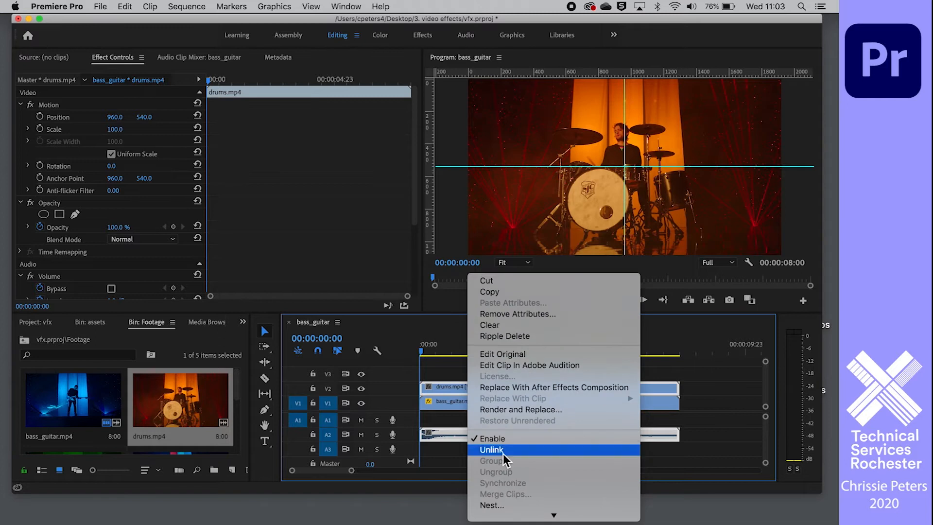
click(500, 447)
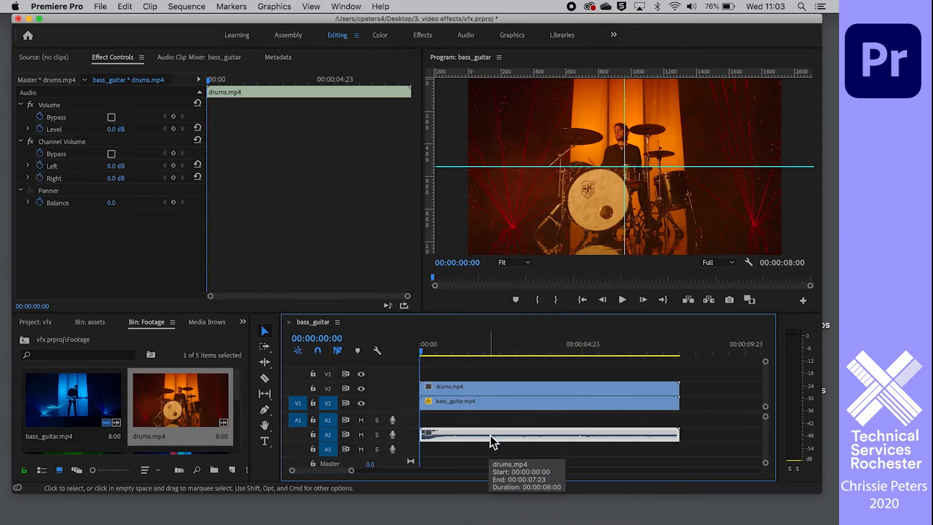
key(Delete)
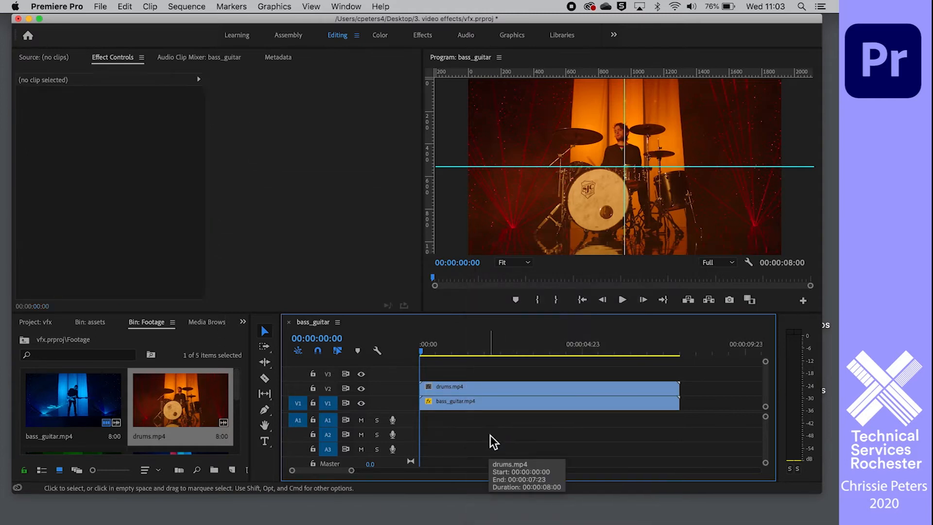
Turn on Position and Scale keyframing for the drums.mp4 timeline clip at 00:00:00:00
click(453, 387)
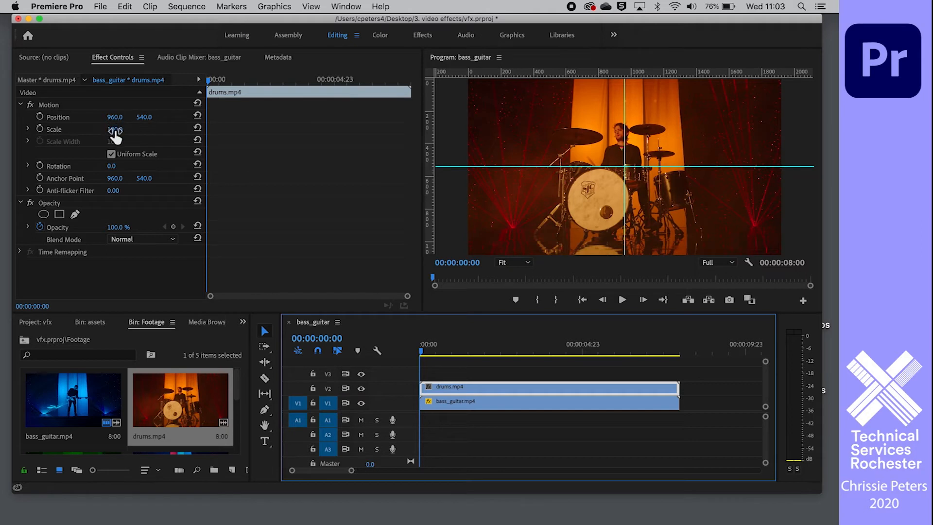
click(40, 116)
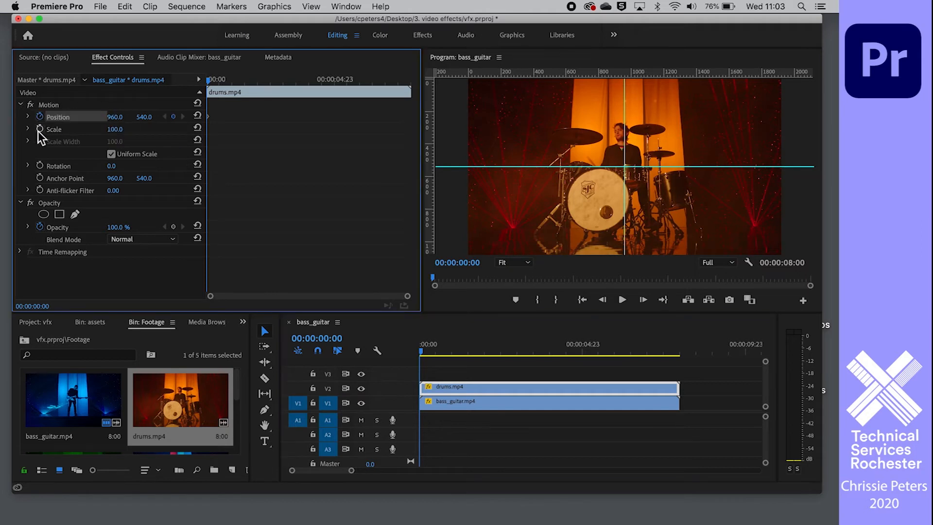
click(40, 128)
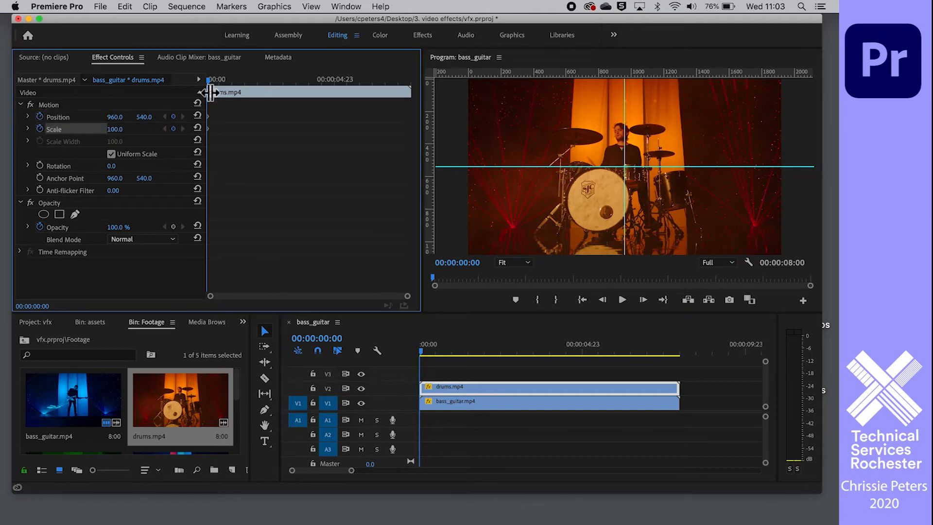
Add a Scale keyframe of 50 to the drums.mp4 clip at its end, at 00:00:08:00
drag(210, 80, 418, 95)
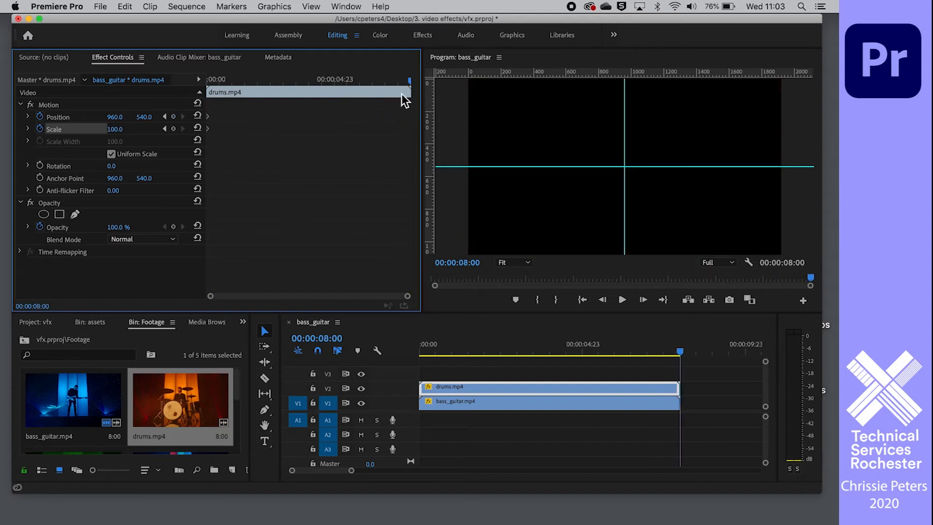
click(116, 129)
text(50)
key(Return)
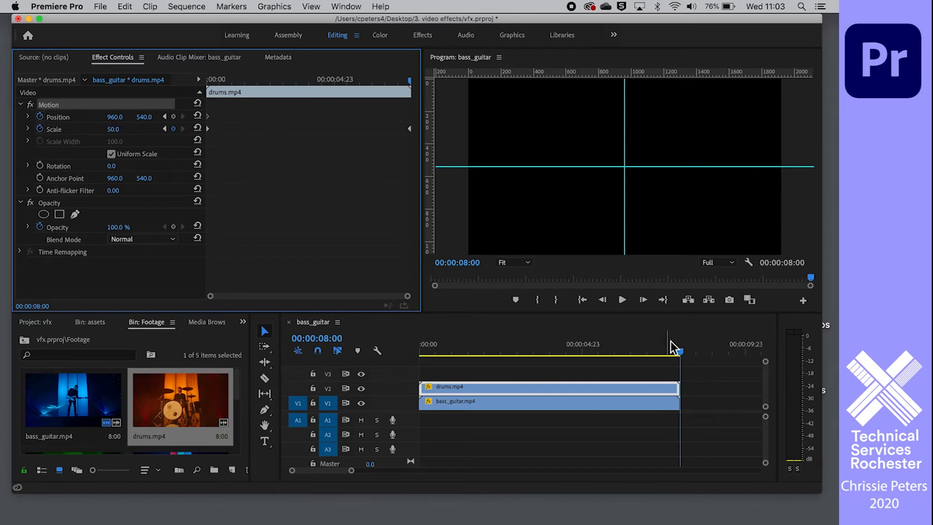
Move the drums.mp4 picture into the frame's lower-right quarter at 1440, 810 at 00:00:07:22, and shift the Scale 50 keyframe to that time
click(679, 354)
drag(680, 354, 678, 353)
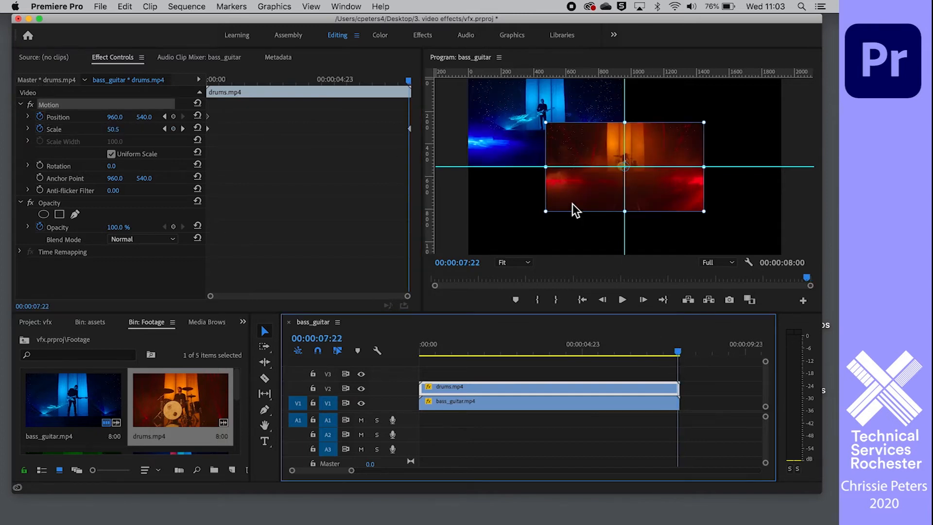
drag(593, 186, 691, 235)
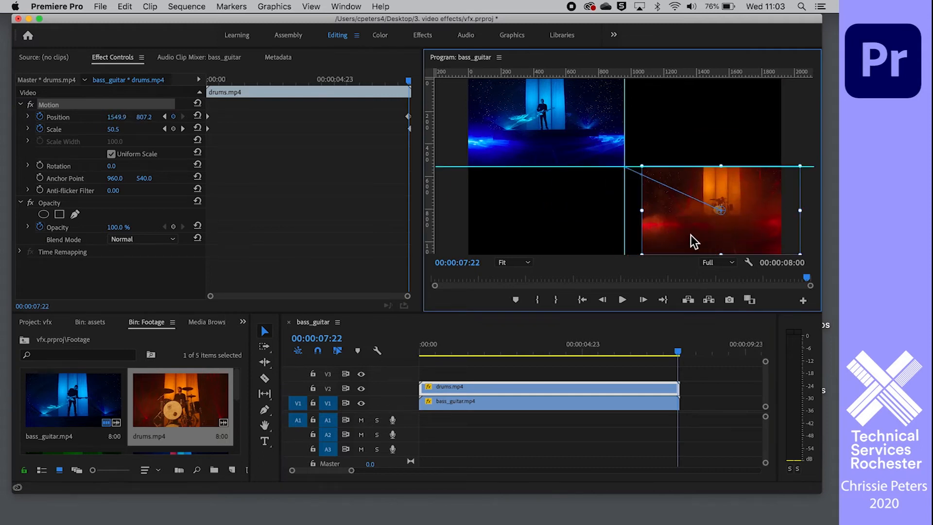
click(409, 129)
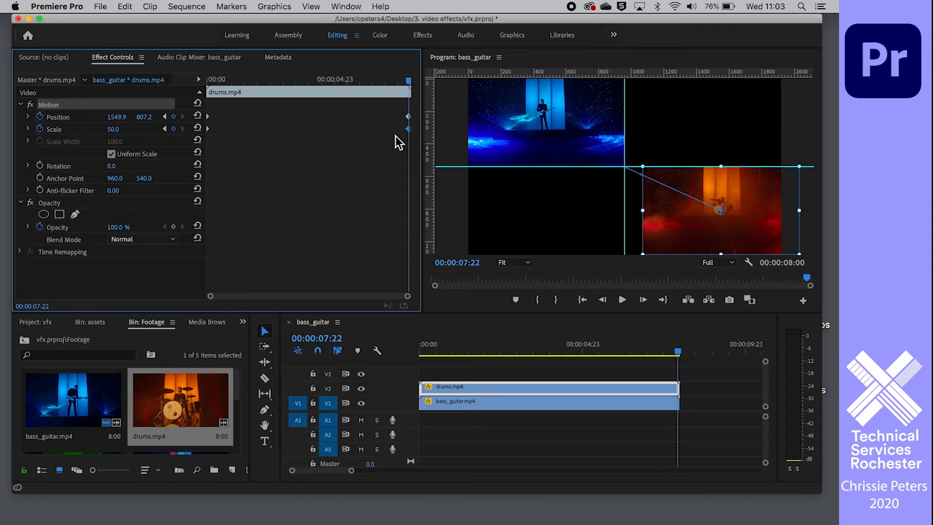
drag(661, 219, 642, 218)
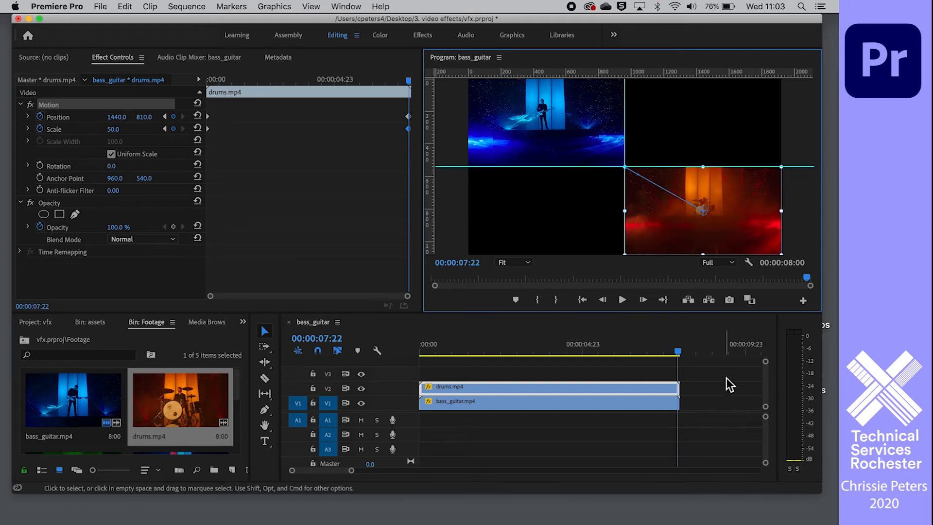
Play the combined bass_guitar.mp4 and drums.mp4 animation from the sequence start
drag(677, 352, 407, 354)
key(space)
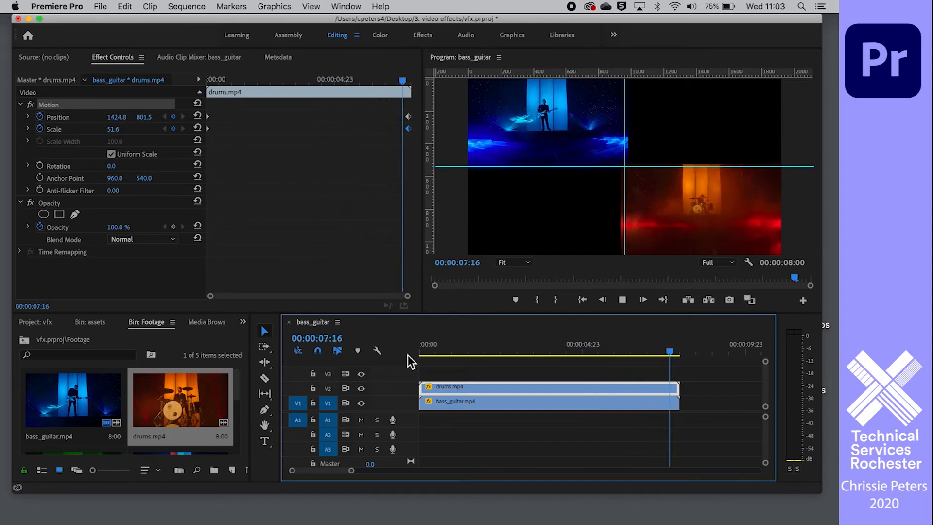
key(space)
key(space)
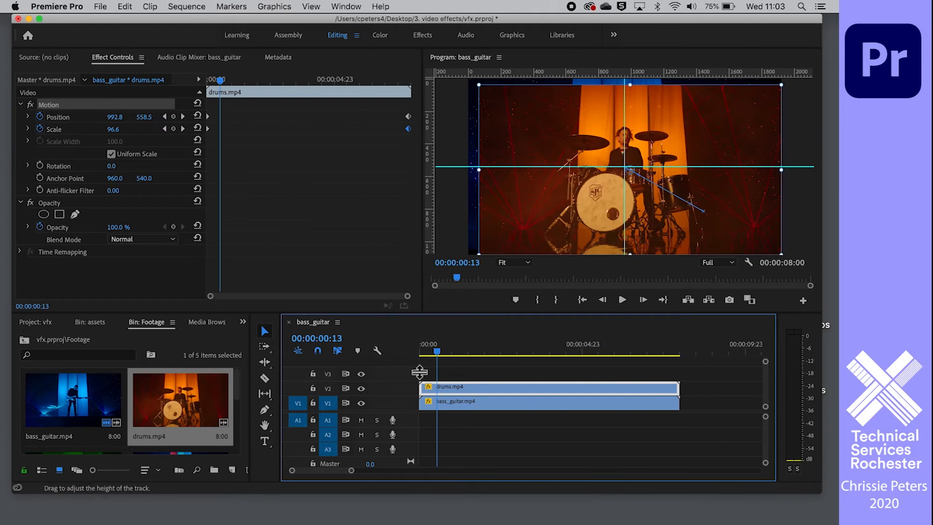
Return the playhead to the sequence start and place guitar.mp4 from the Footage bin on track V3 above the drums.mp4 clip
drag(436, 351, 421, 352)
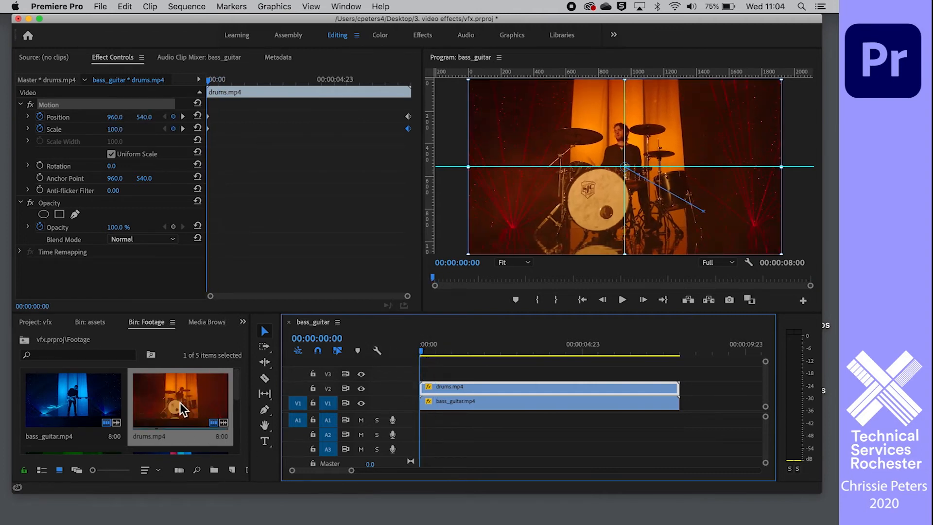
scroll(180, 402, down, 3)
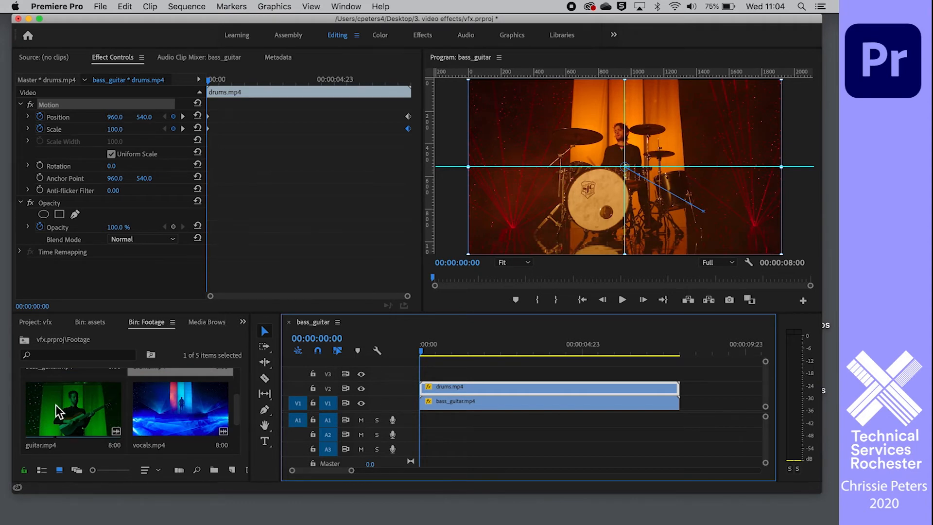
drag(57, 404, 420, 374)
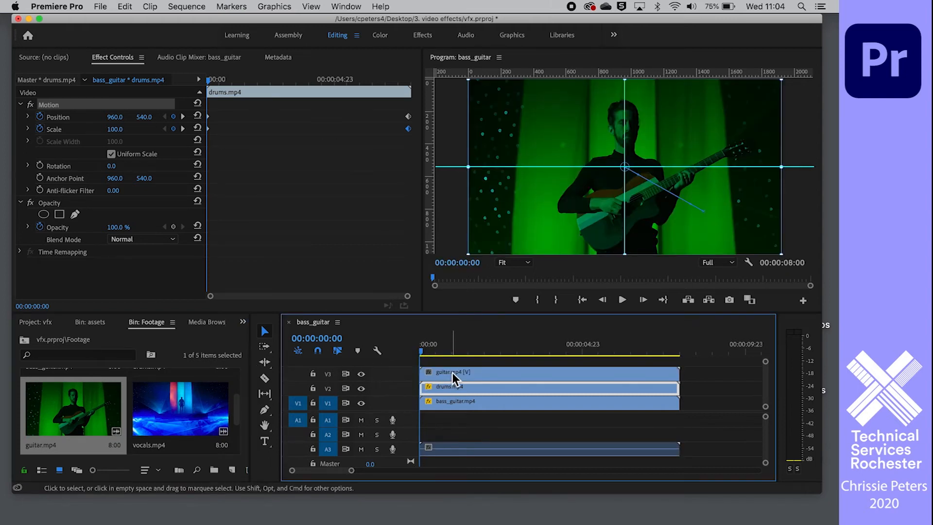
Unlink the guitar.mp4 timeline clip's audio from its video and delete the audio from track A3
click(479, 449)
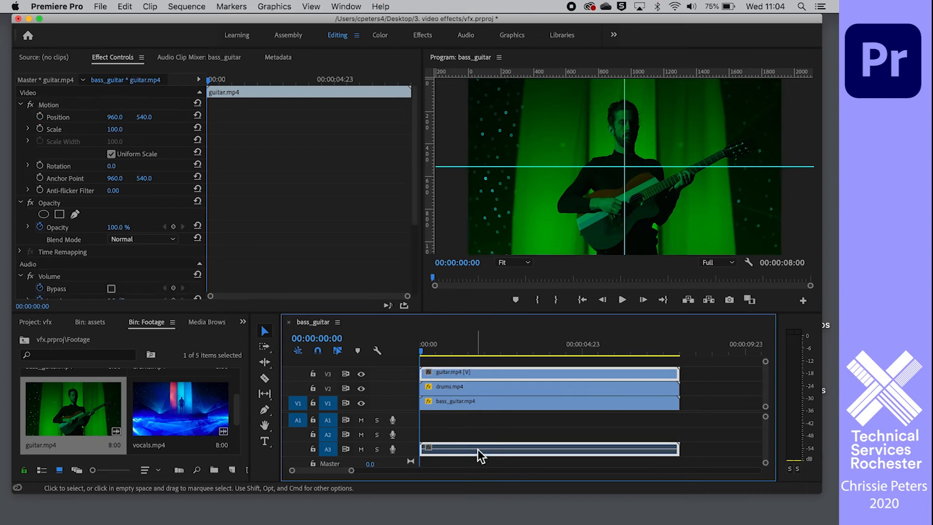
right_click(479, 451)
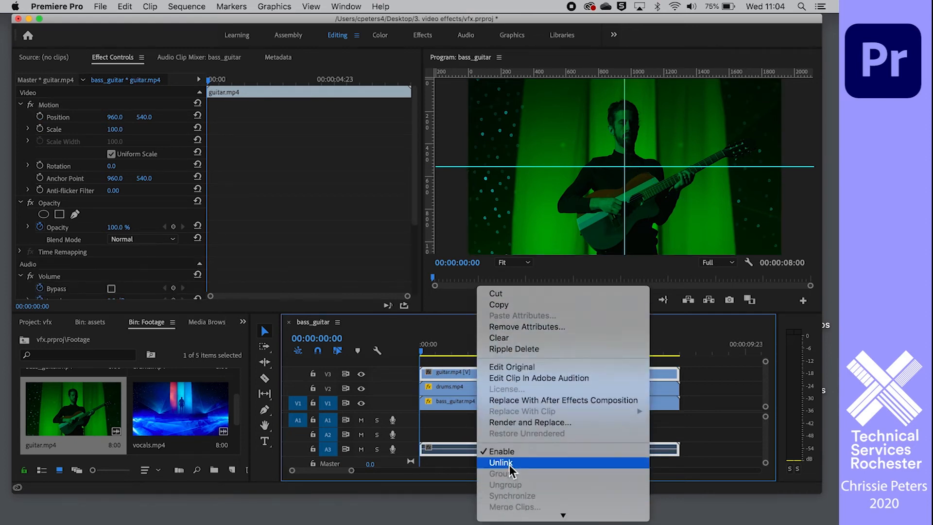
click(495, 457)
click(494, 453)
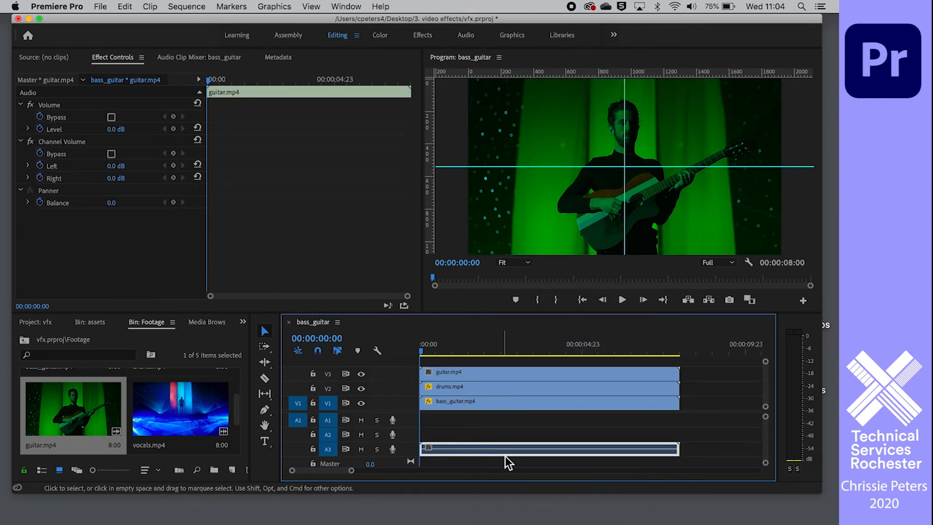
key(Delete)
Turn on Position and Scale keyframing for the guitar.mp4 timeline clip at 00:00:00:00
click(440, 373)
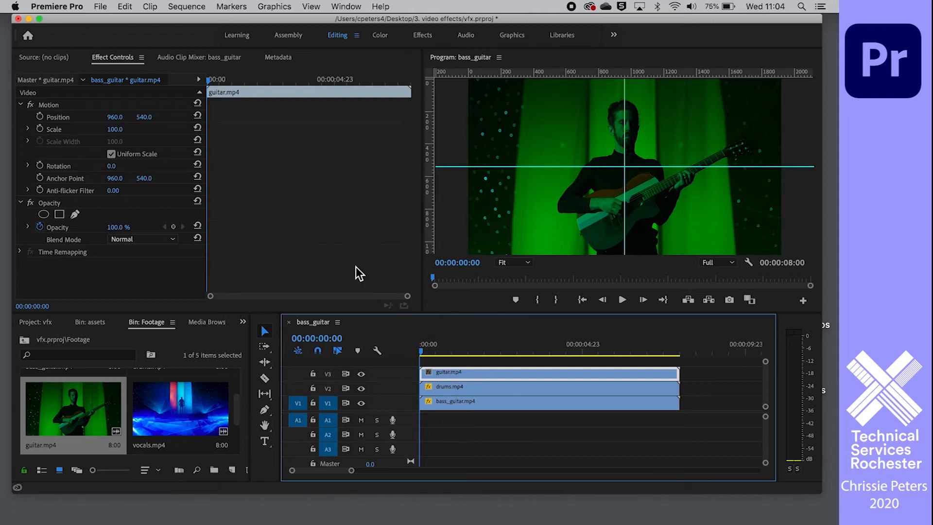
click(40, 117)
click(39, 129)
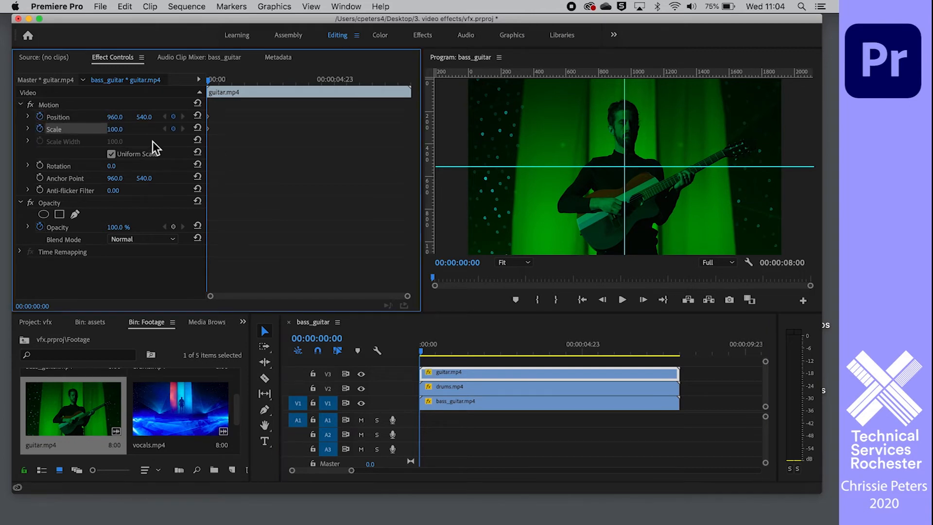
Add a Scale keyframe of 50 to the guitar.mp4 clip near its end, at 00:00:07:20
drag(421, 351, 679, 348)
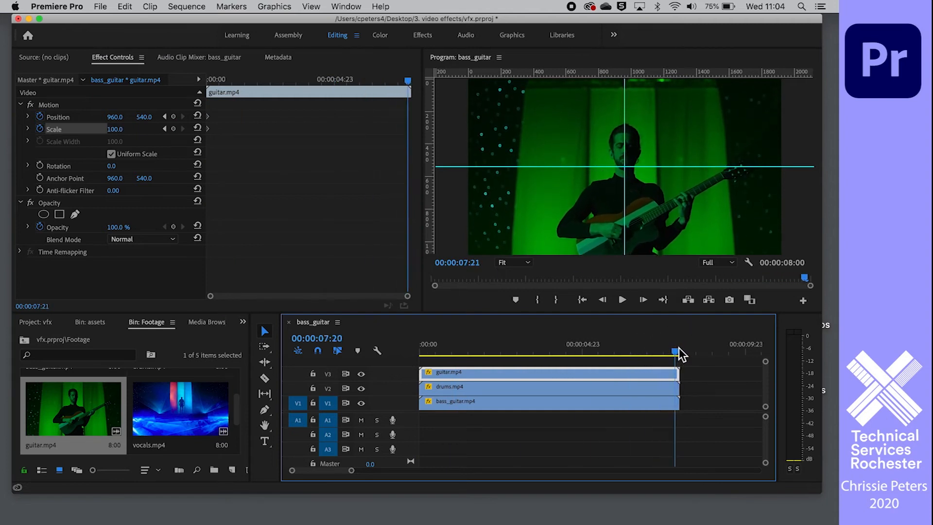
click(124, 130)
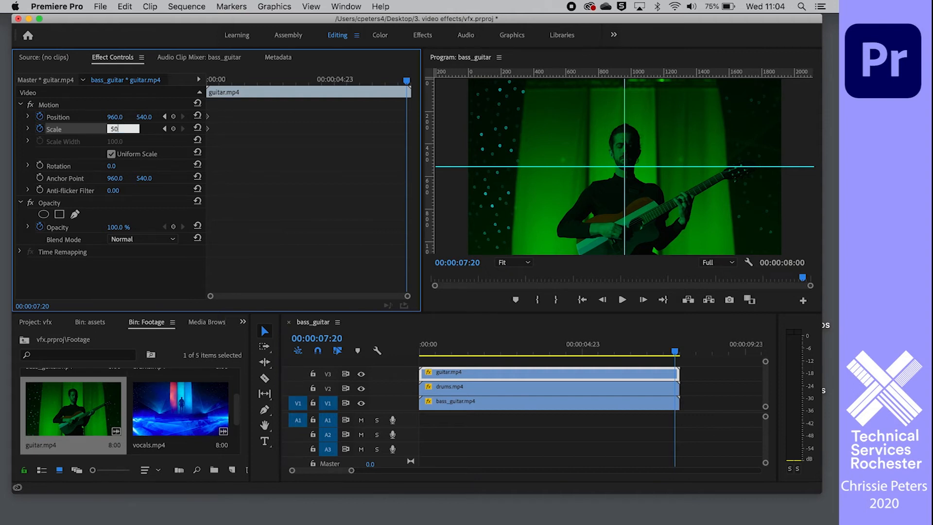
key(Return)
Move the guitar.mp4 picture into the frame's upper-right quarter at about 1445, 264 for the end keyframe
click(51, 105)
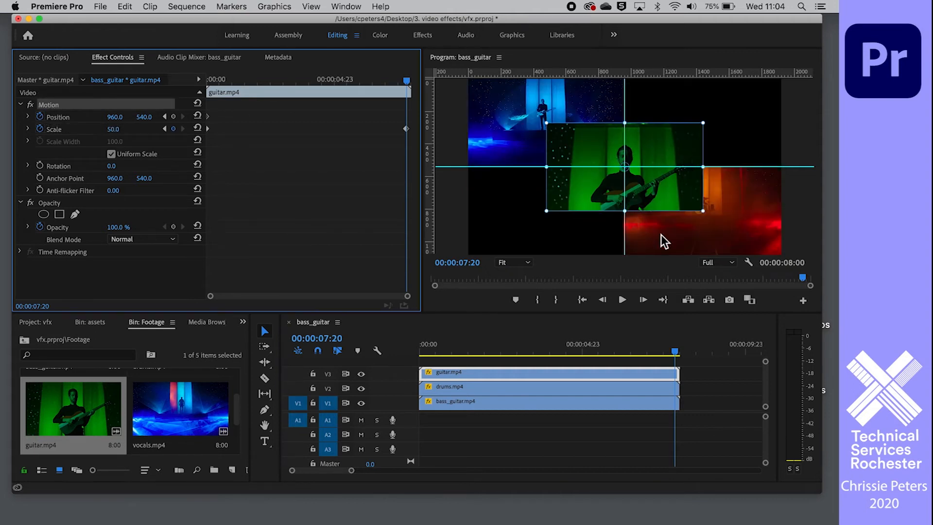
drag(627, 185, 713, 141)
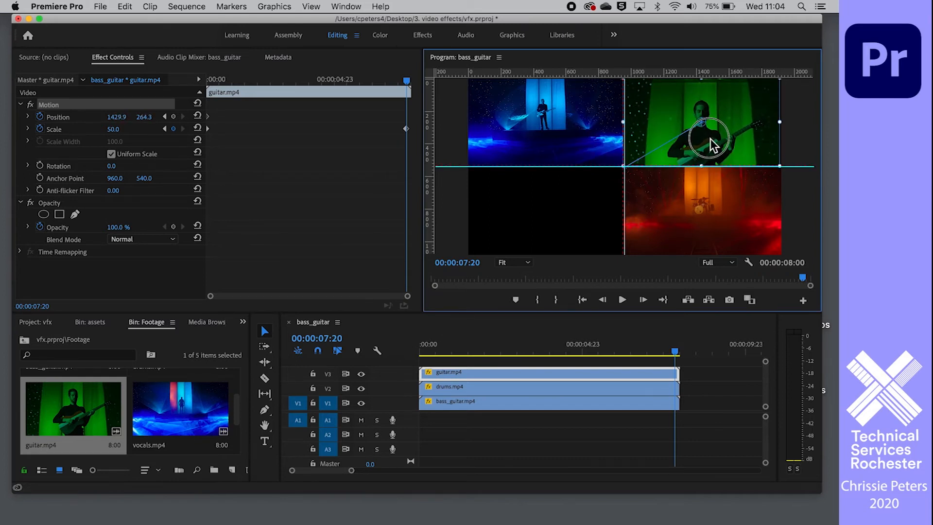
click(711, 140)
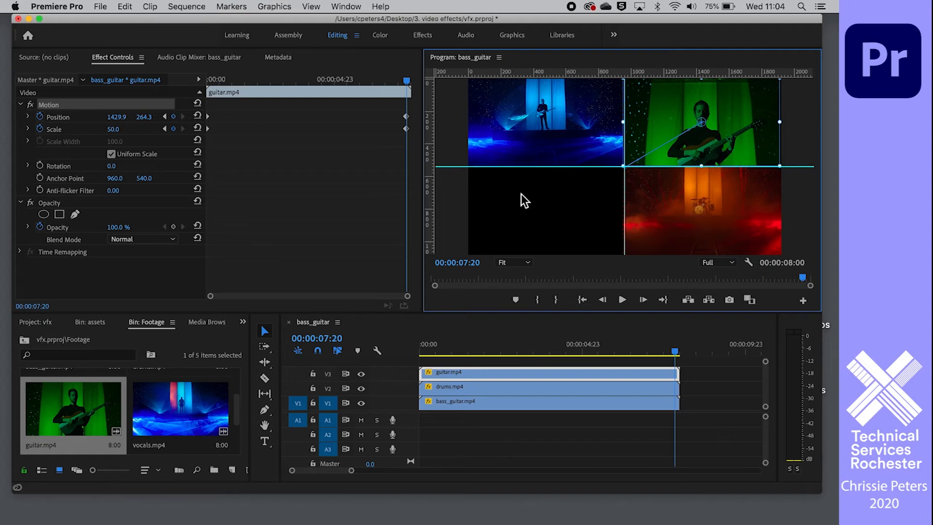
mouse_move(677, 146)
mouse_down()
mouse_move(693, 145)
mouse_move(677, 144)
mouse_up()
click(450, 186)
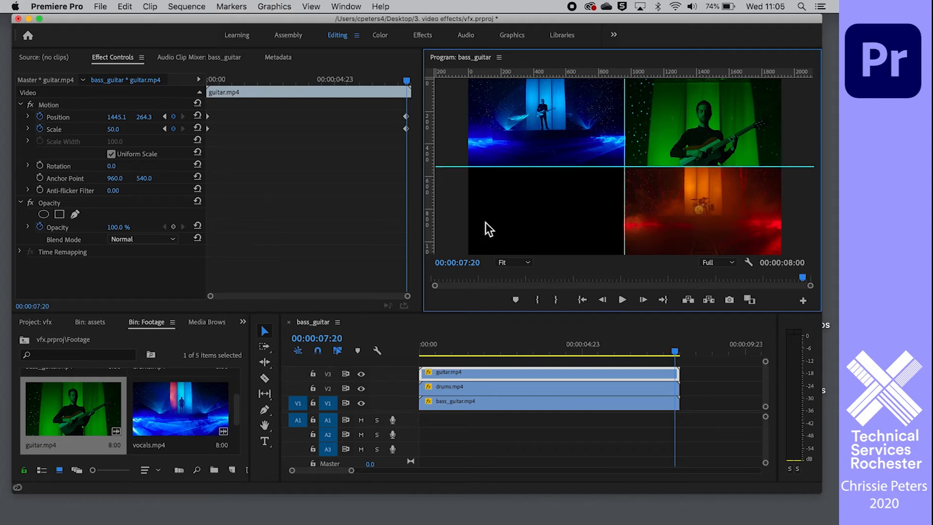
Enlarge the timeline's video track area and place vocals.mp4 from the Footage bin on track V4 above the guitar.mp4 clip, near the sequence start
drag(676, 351, 422, 344)
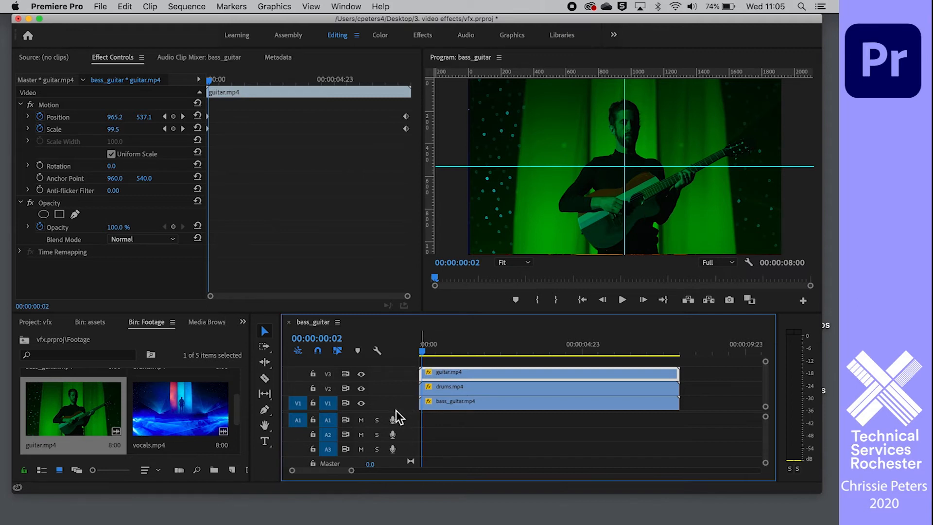
drag(405, 414, 406, 437)
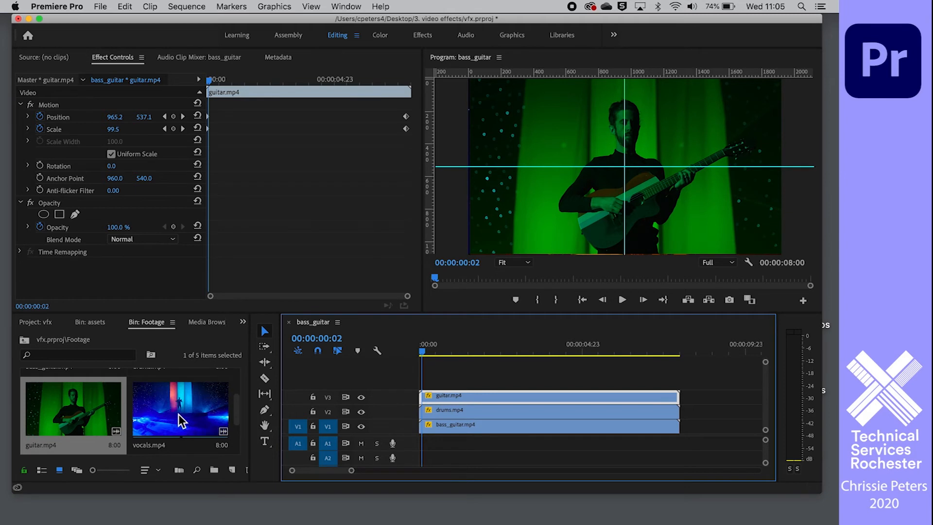
drag(160, 409, 418, 365)
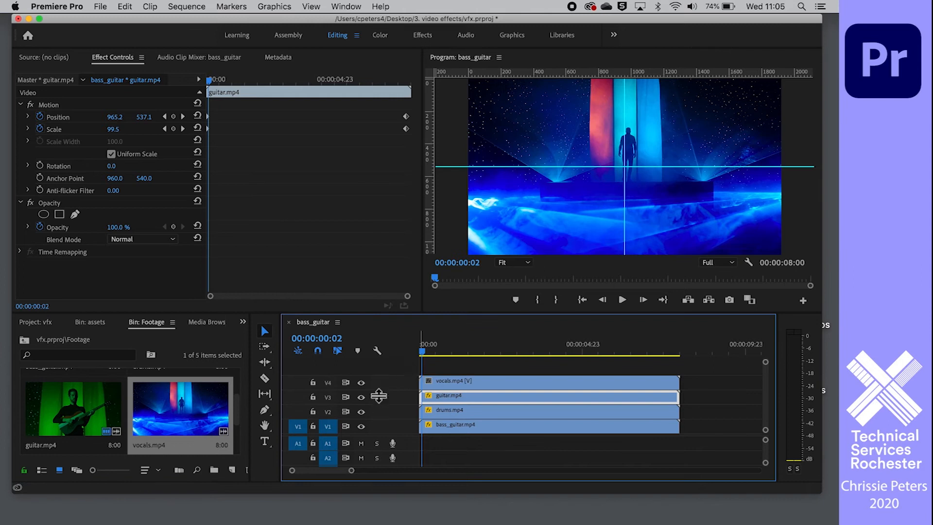
click(438, 383)
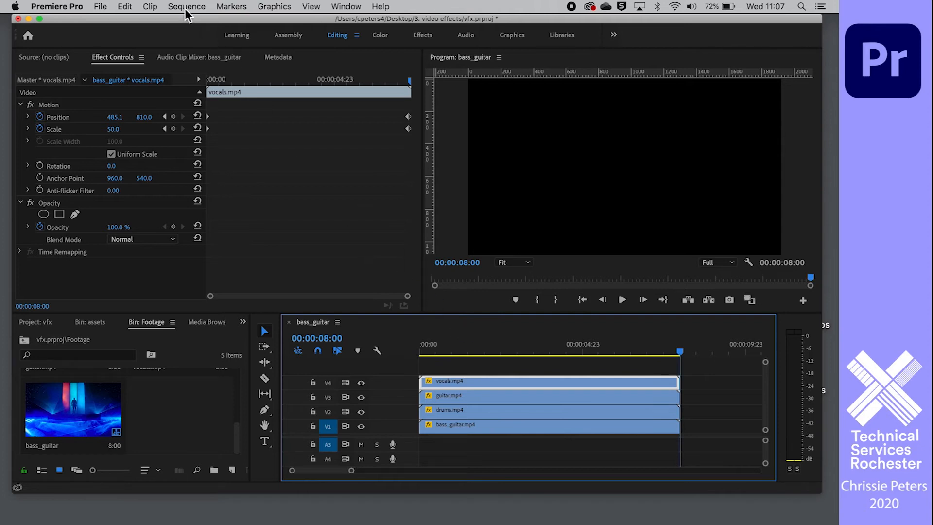
Create a new sequence with the HDV 1080p25 preset, named "blur and effects sequence"
click(100, 6)
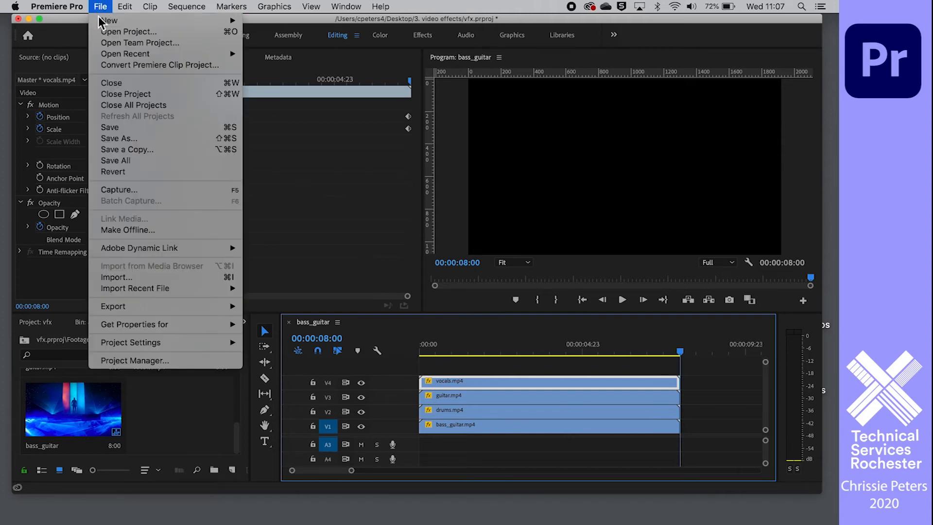
mouse_move(160, 21)
click(288, 48)
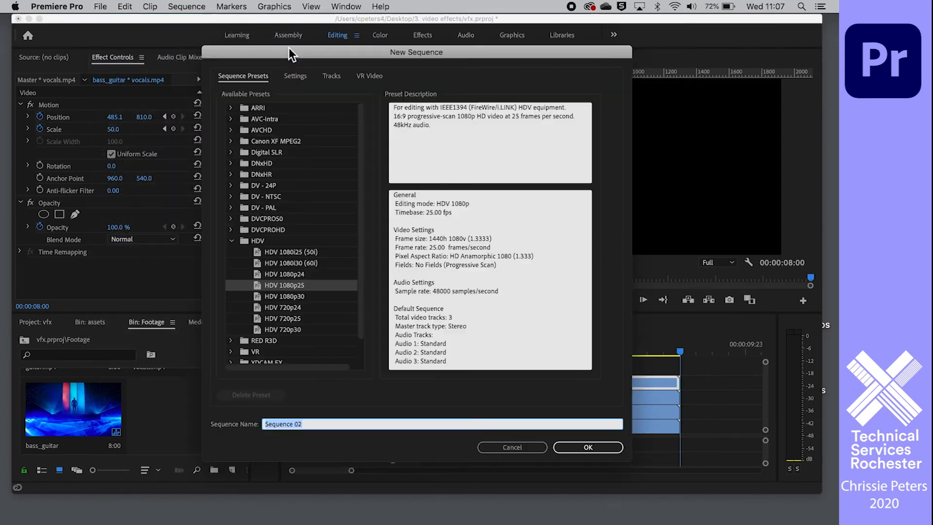
drag(310, 425, 258, 421)
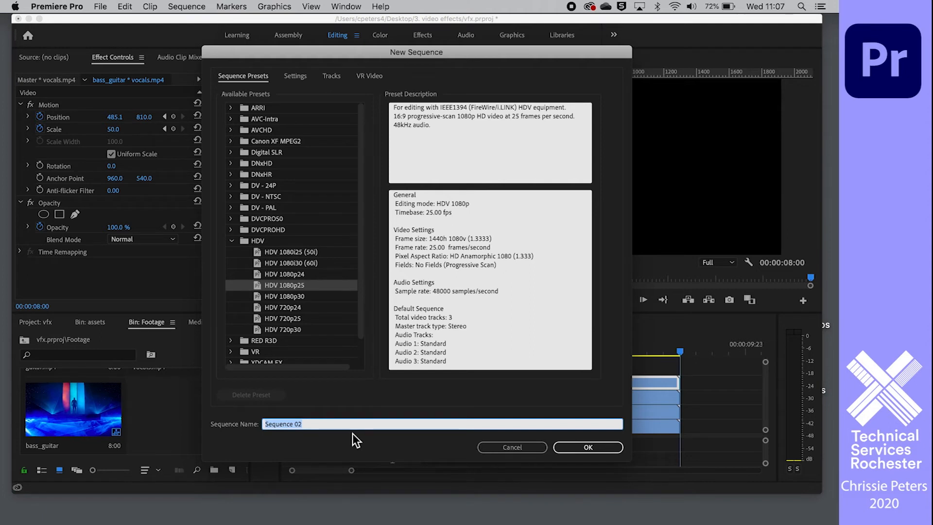
text(blur and effects)
click(585, 447)
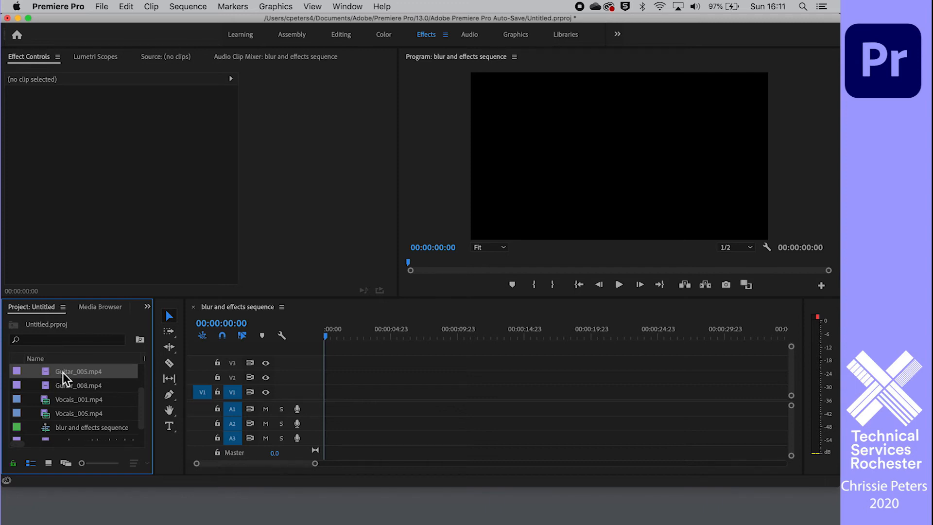
Place Guitar_005.mp4 from the project at the start of track V1 and play it back
drag(64, 372, 306, 402)
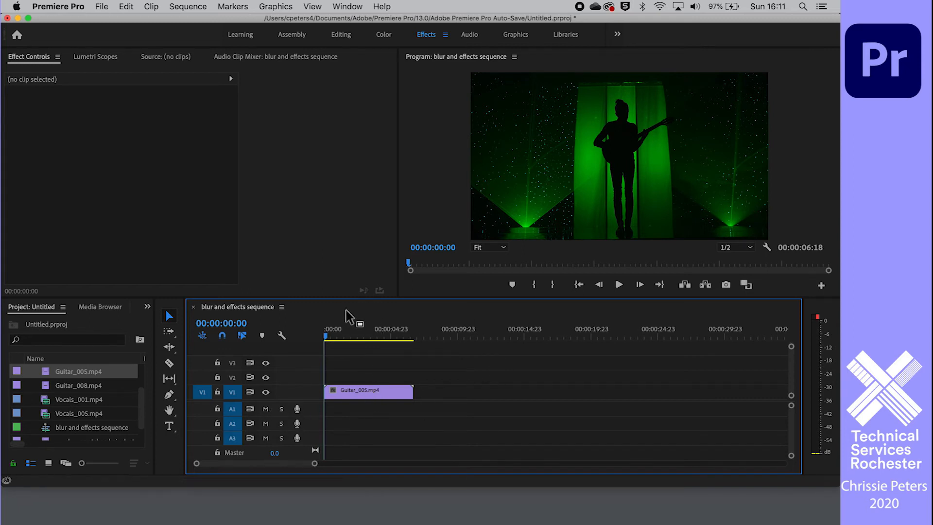
key(space)
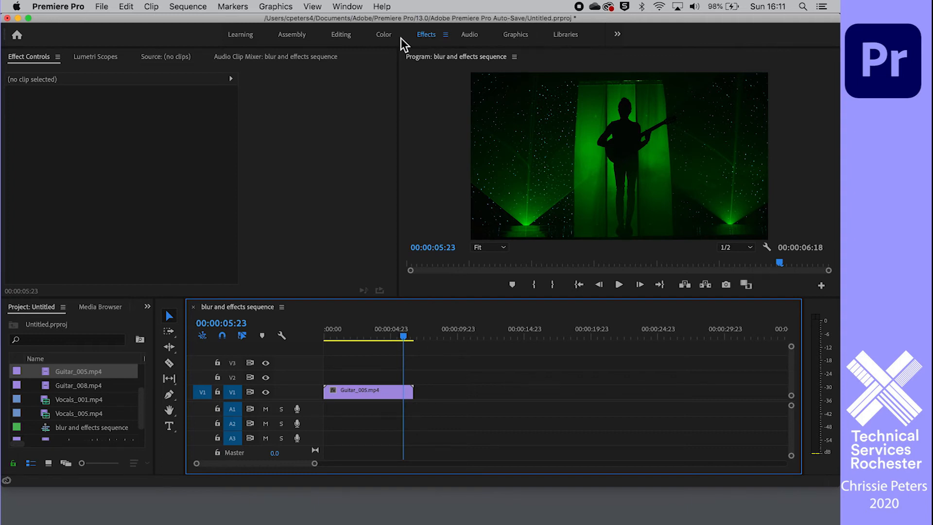
Reset the Effects workspace to its saved layout and expand the Video Effects category to review its groups
double_click(427, 38)
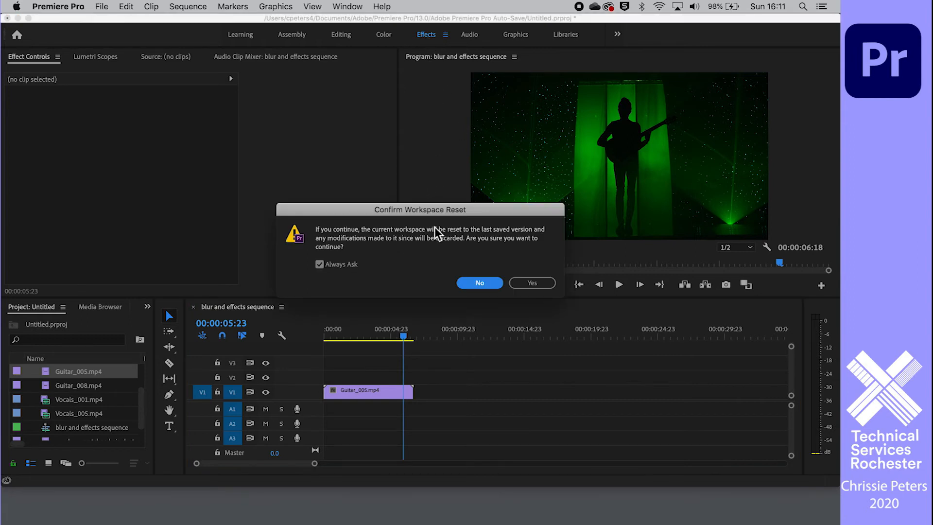
click(532, 284)
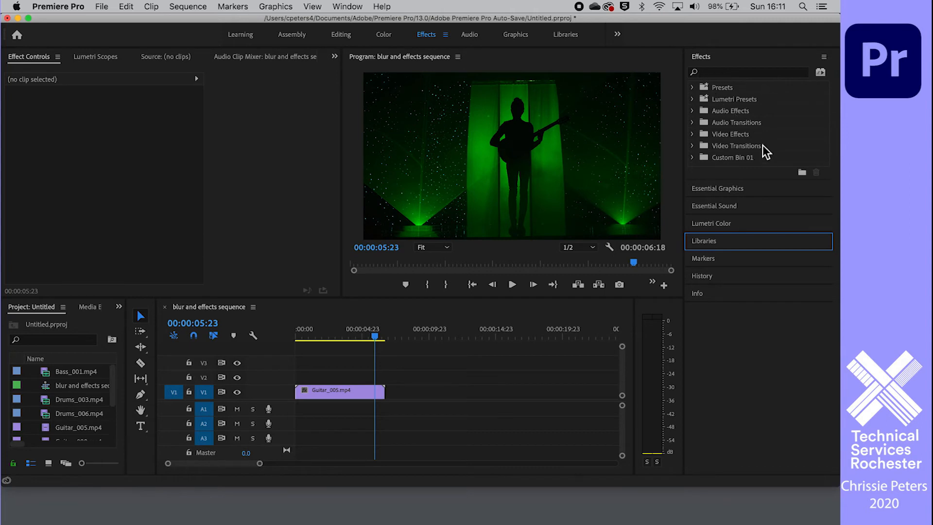
click(693, 134)
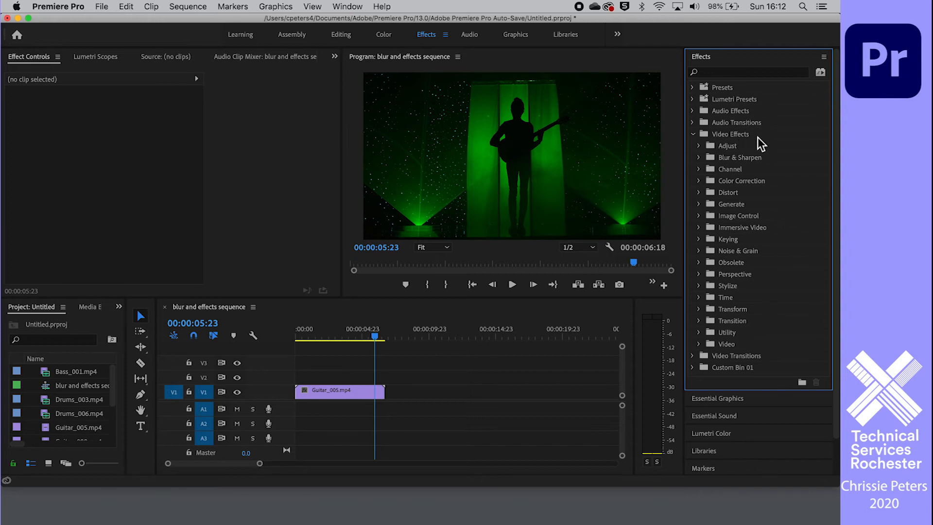
scroll(759, 145, down, 2)
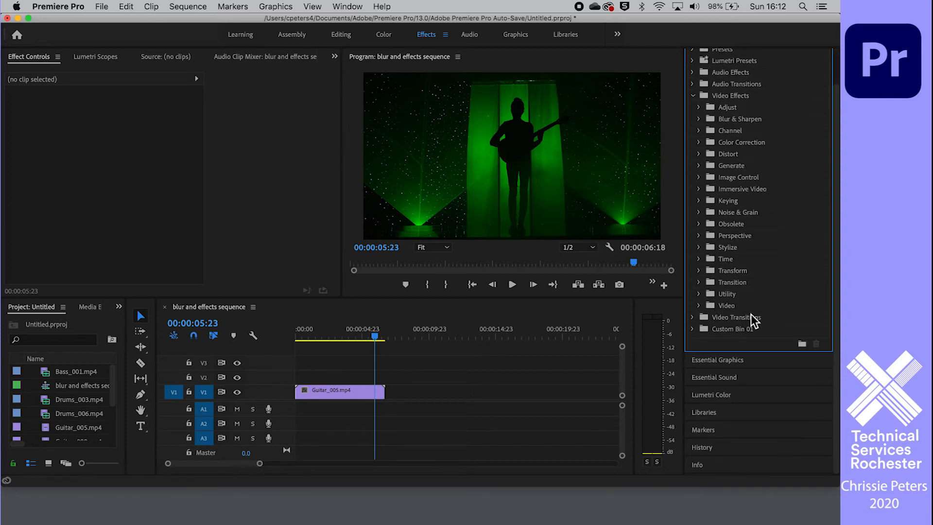
scroll(761, 294, up, 2)
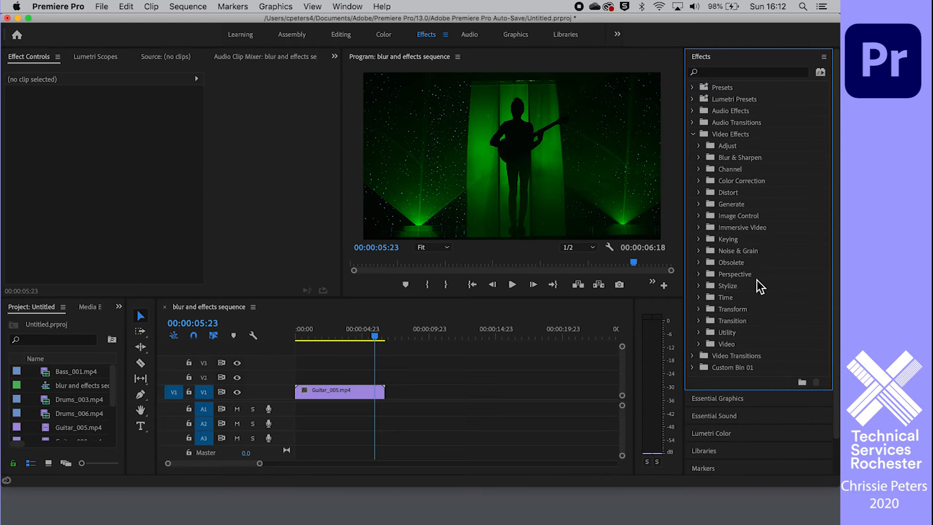
Apply the Gaussian Blur effect from Blur & Sharpen to the Guitar_005.mp4 clip on V1
click(699, 157)
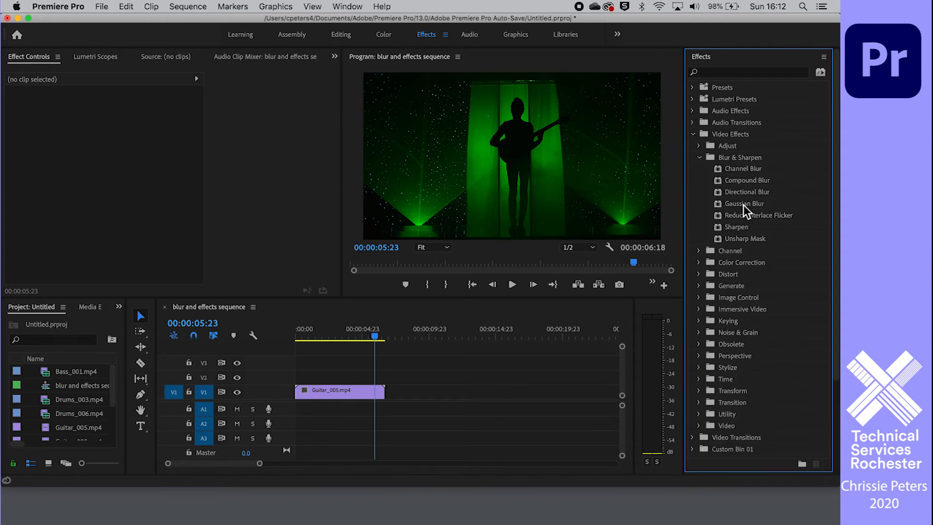
click(354, 394)
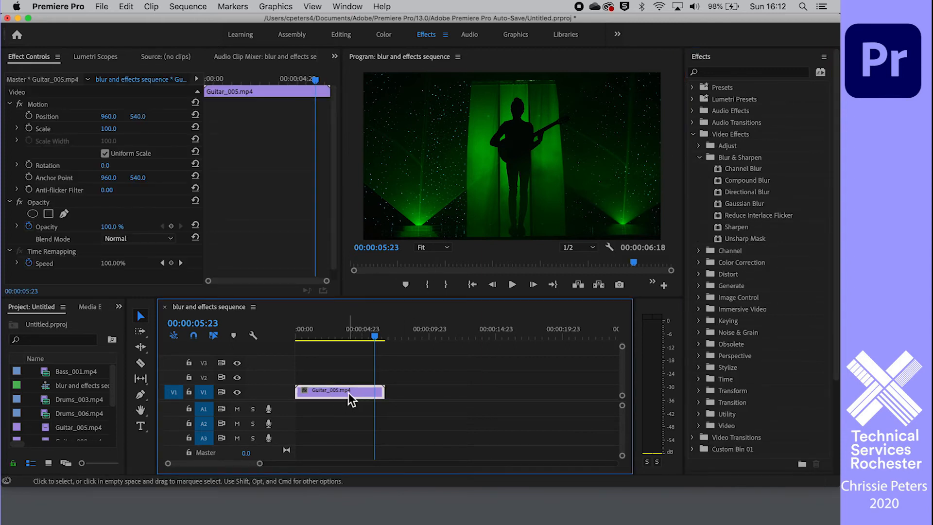
double_click(742, 204)
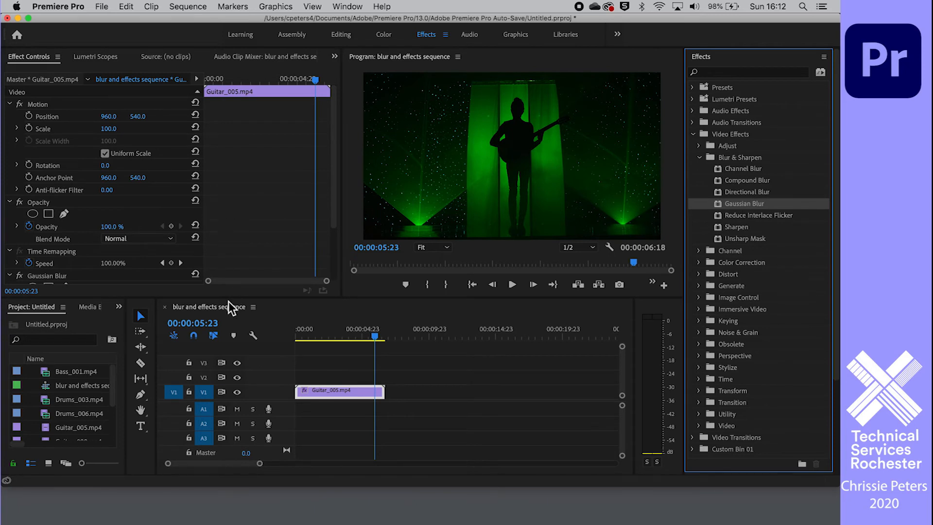
Enlarge the effect settings area and set the Gaussian Blur's Blurriness to 41, keeping Blur Dimensions at Horizontal and Vertical
drag(234, 299, 235, 363)
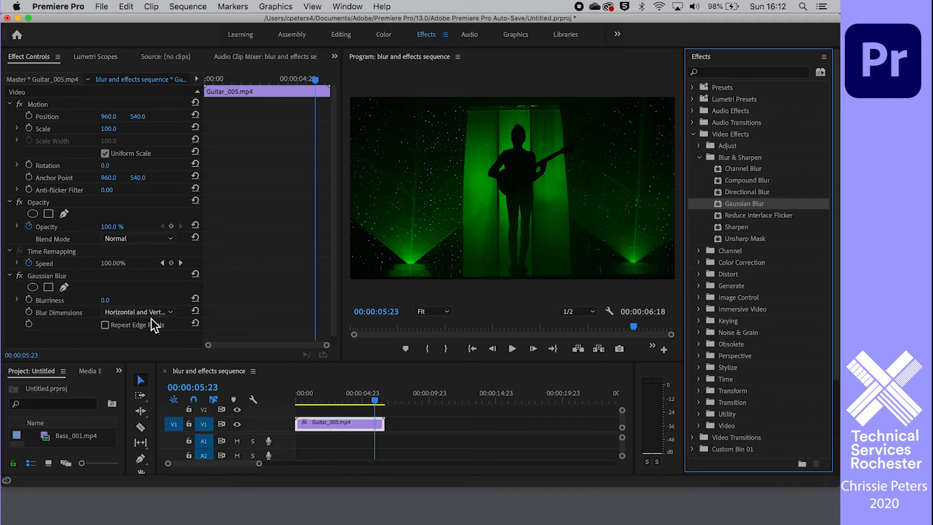
click(173, 311)
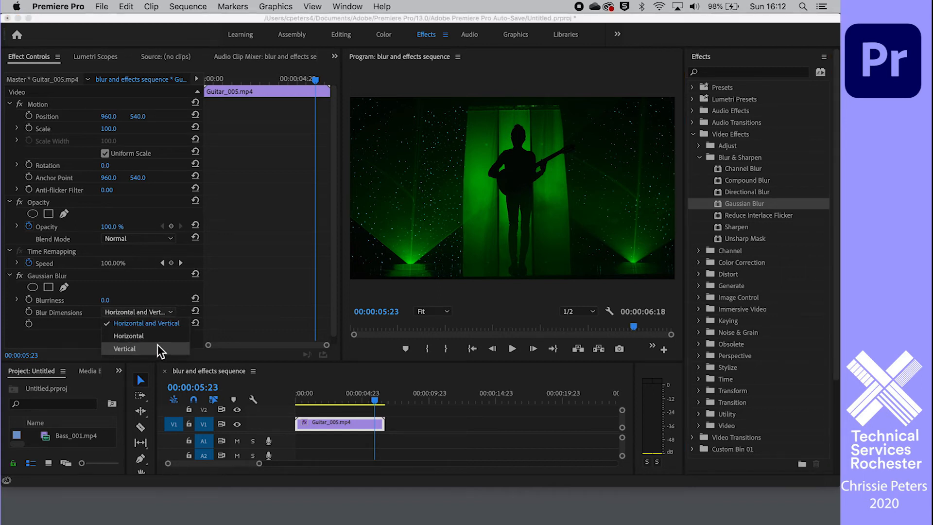
click(73, 326)
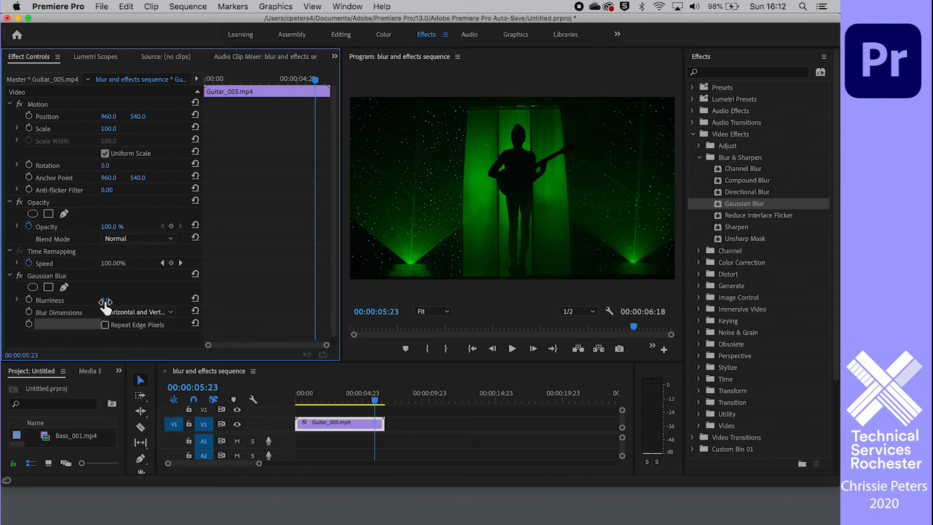
drag(104, 300, 160, 304)
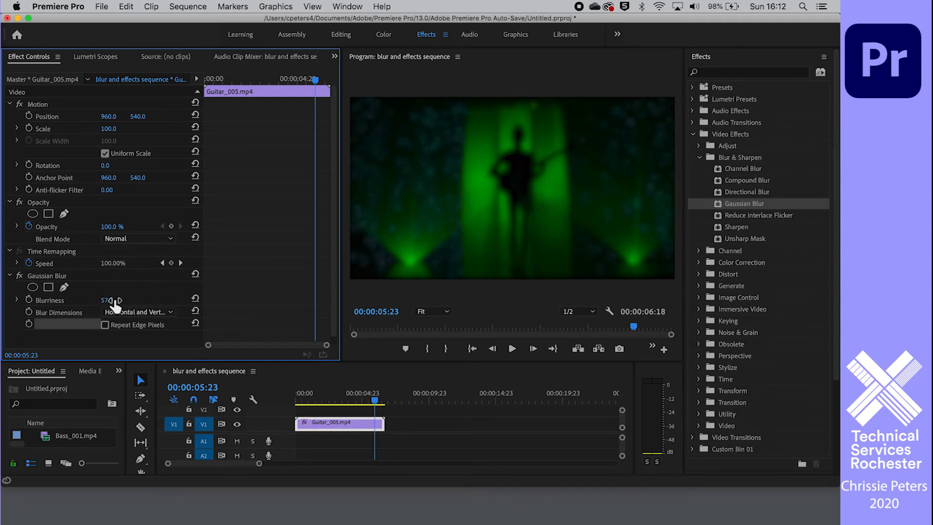
drag(112, 301, 104, 300)
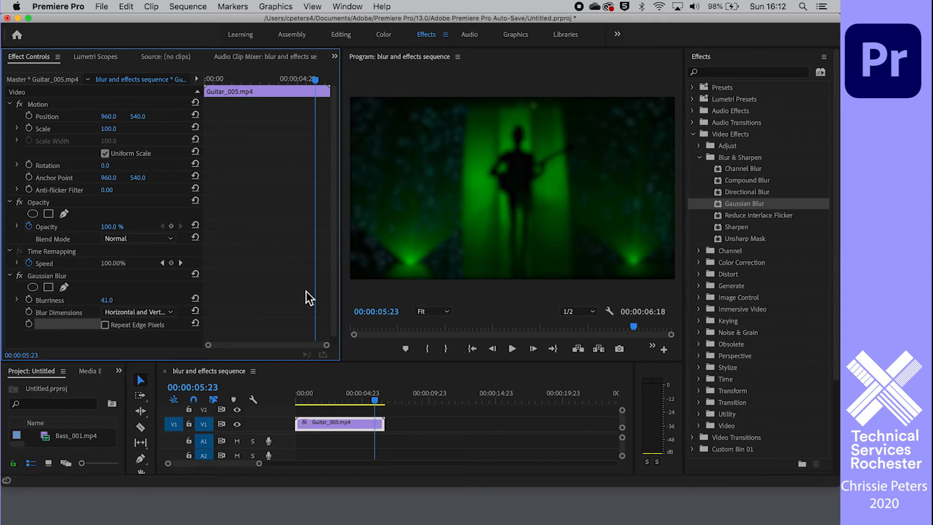
Play back the blurred Guitar_005.mp4 clip from near its start to check the effect
click(307, 400)
key(space)
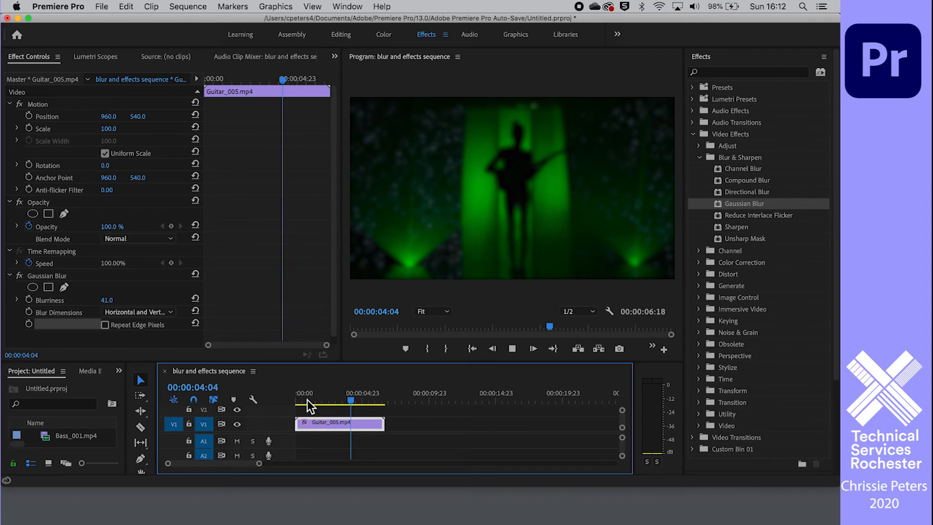
key(space)
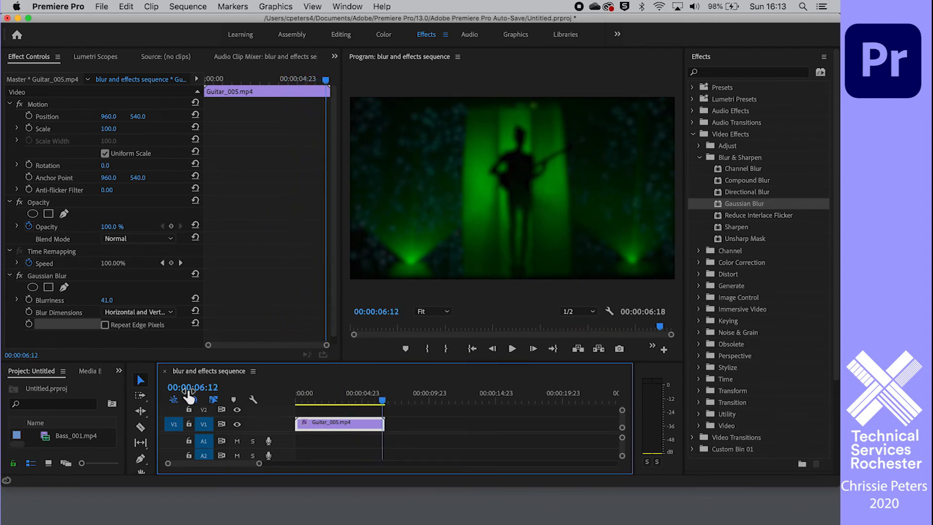
Enlarge the project list area and place a second copy of Guitar_005.mp4 on V1, a short gap after the blurred clip
click(97, 437)
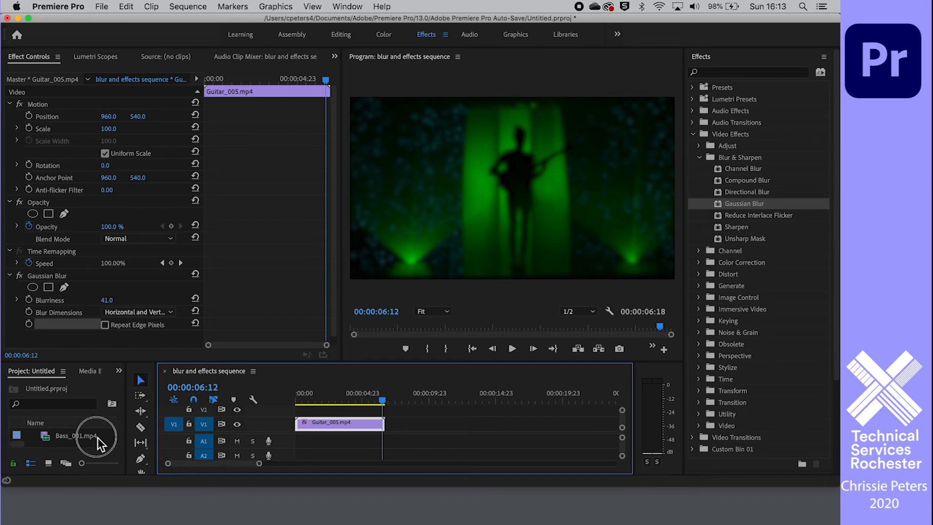
drag(97, 363, 97, 308)
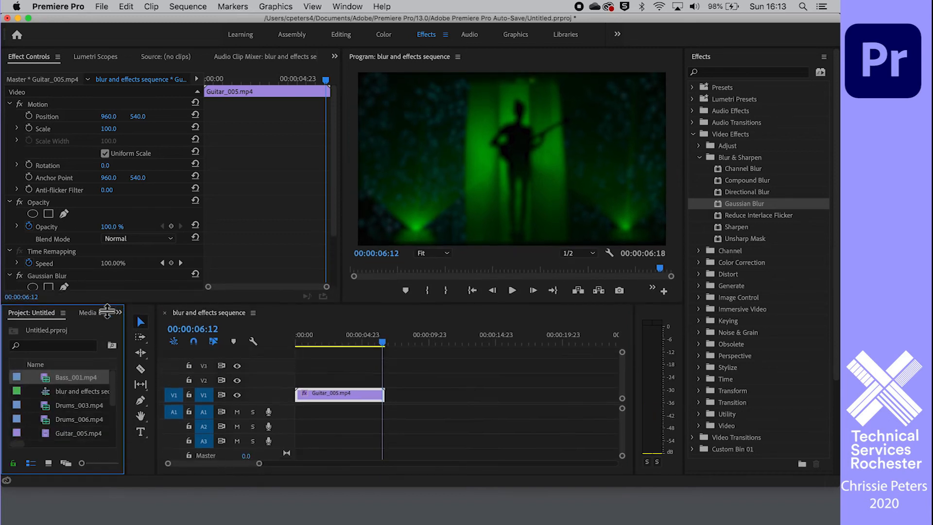
scroll(68, 400, down, 2)
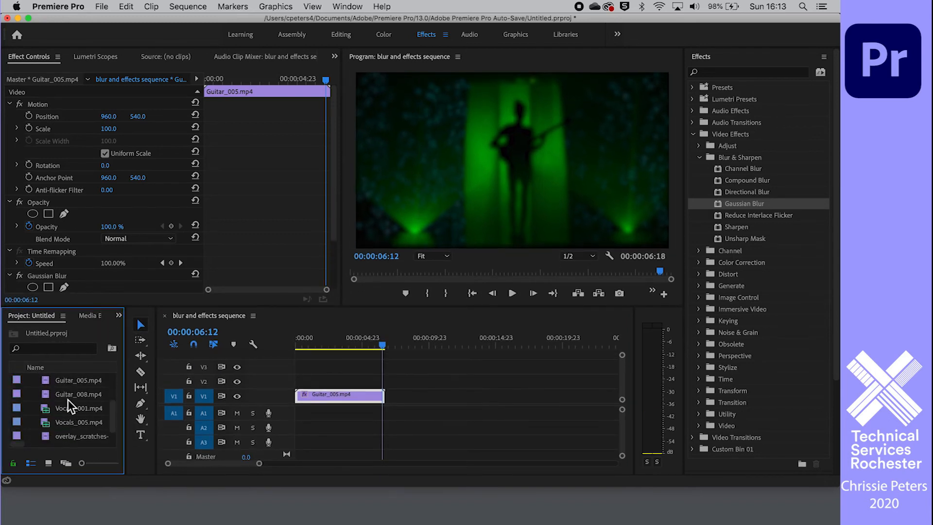
scroll(68, 400, up, 2)
scroll(68, 400, up, 2)
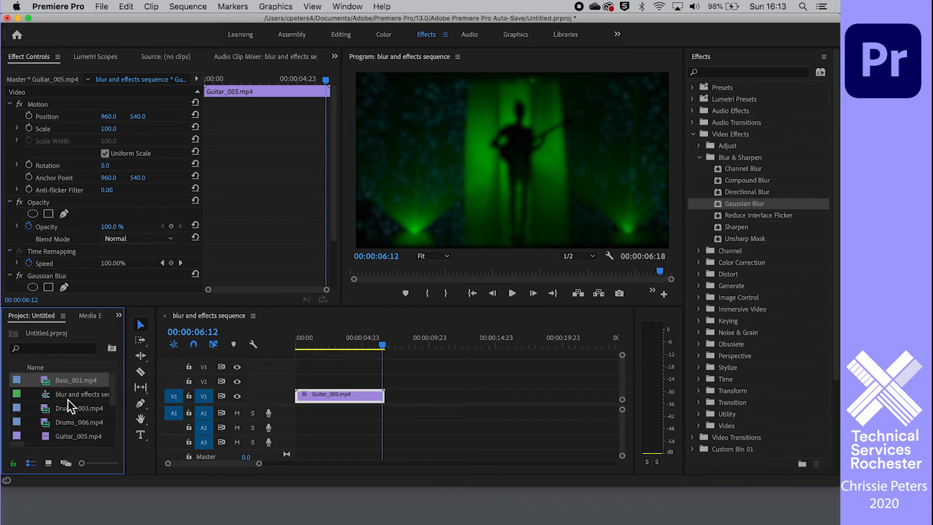
scroll(67, 398, down, 1)
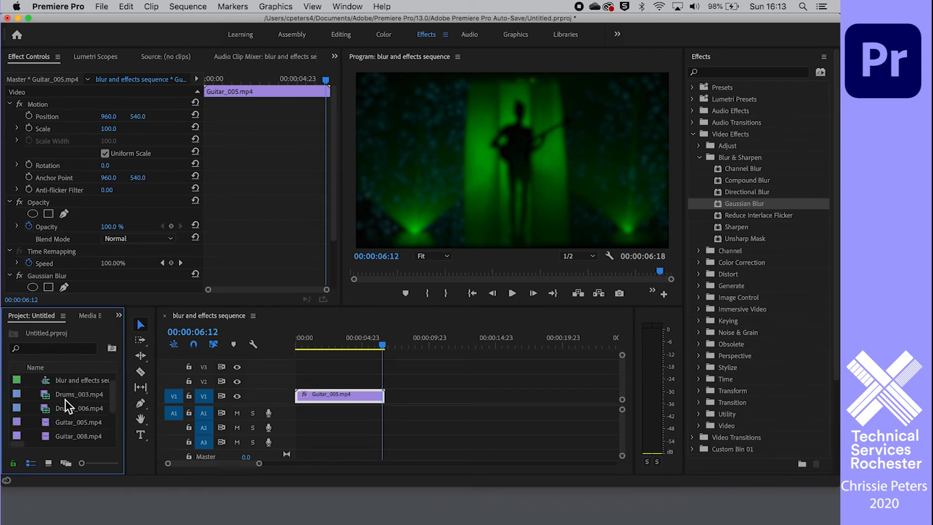
drag(64, 423, 396, 400)
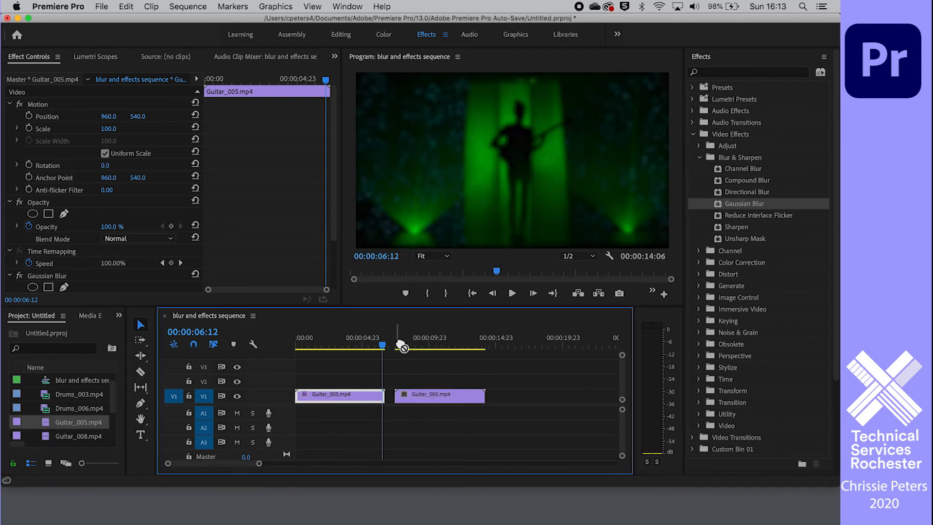
Move the playhead to 00:00:08:06 and apply the Twirl effect from Distort to the second Guitar_005.mp4 clip
drag(398, 339, 406, 344)
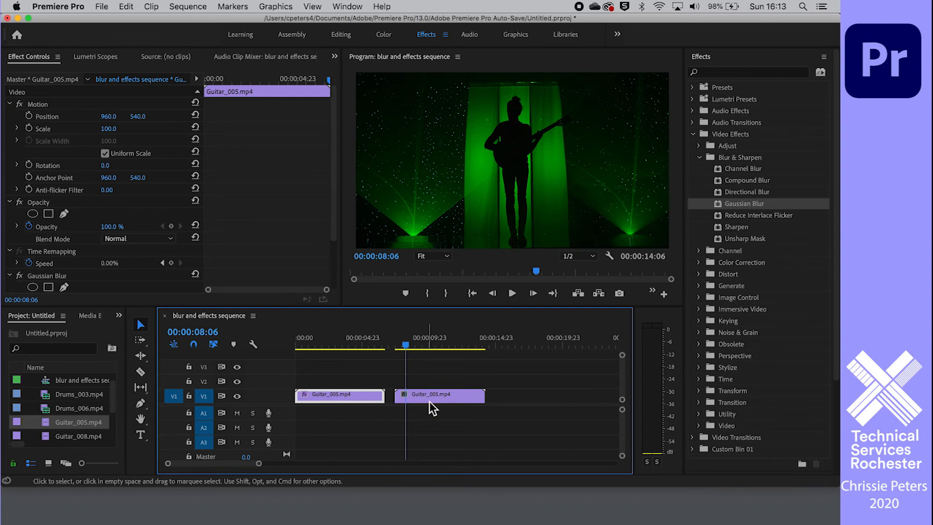
click(470, 392)
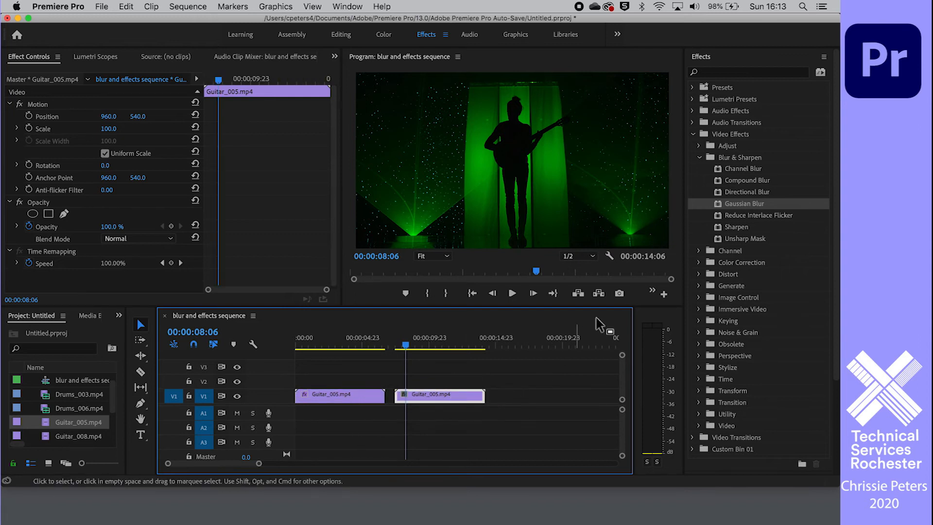
click(698, 274)
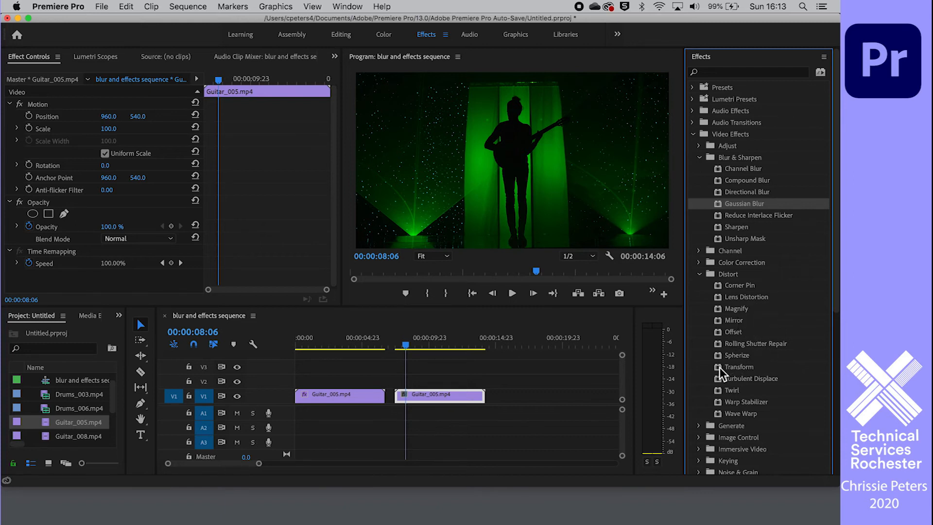
drag(732, 390, 454, 398)
Set the Twirl effect's Angle to -21° on the second Guitar_005.mp4 clip
key(space)
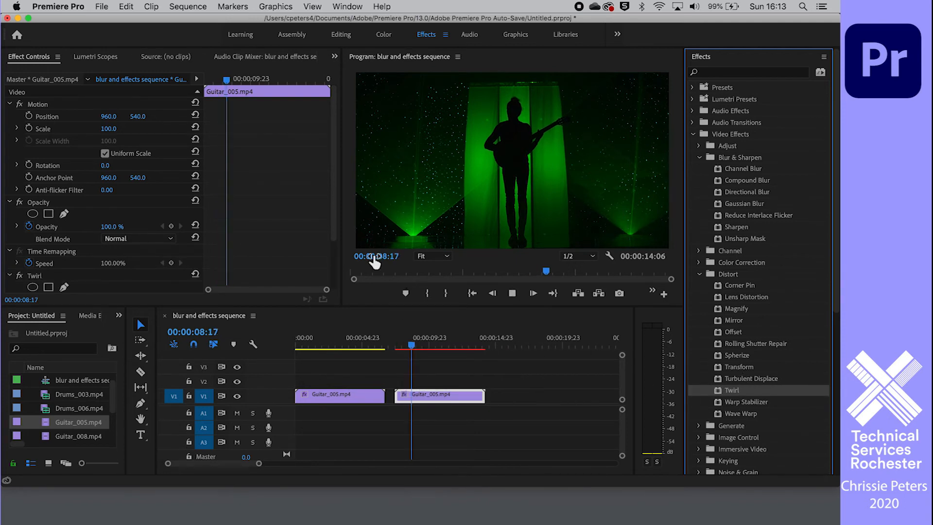
scroll(104, 209, down, 3)
mouse_move(107, 244)
mouse_down()
mouse_move(129, 250)
mouse_move(114, 245)
mouse_up()
Play back the twirled second clip, return the playhead to 00:00:07:23 near its start, and play it again
click(411, 345)
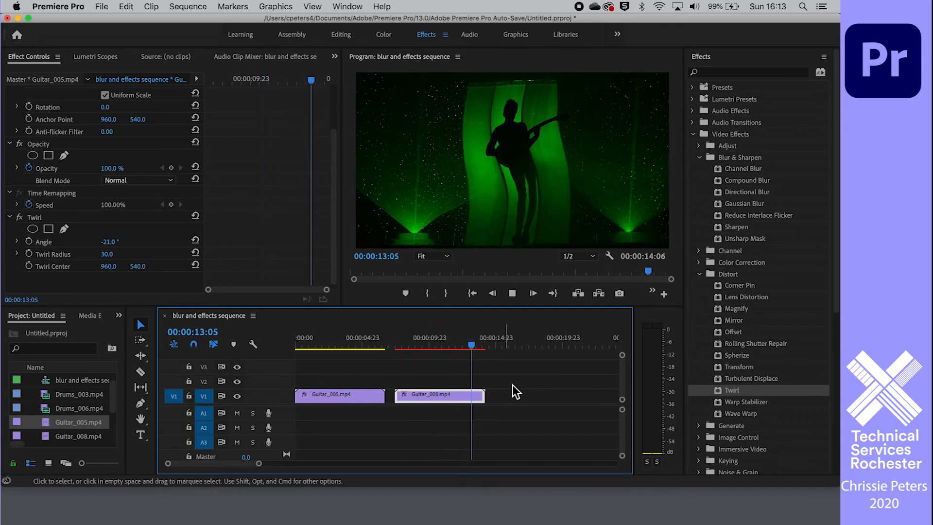
key(space)
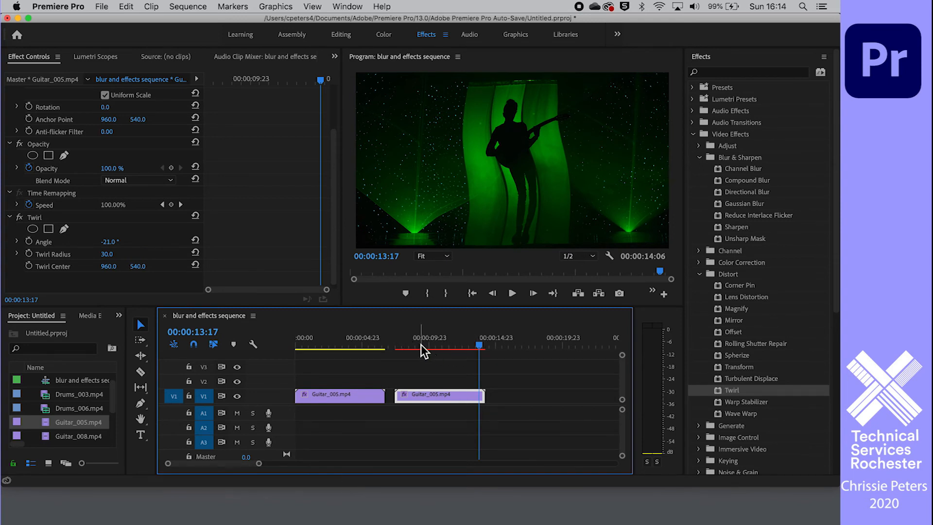
drag(474, 346, 403, 349)
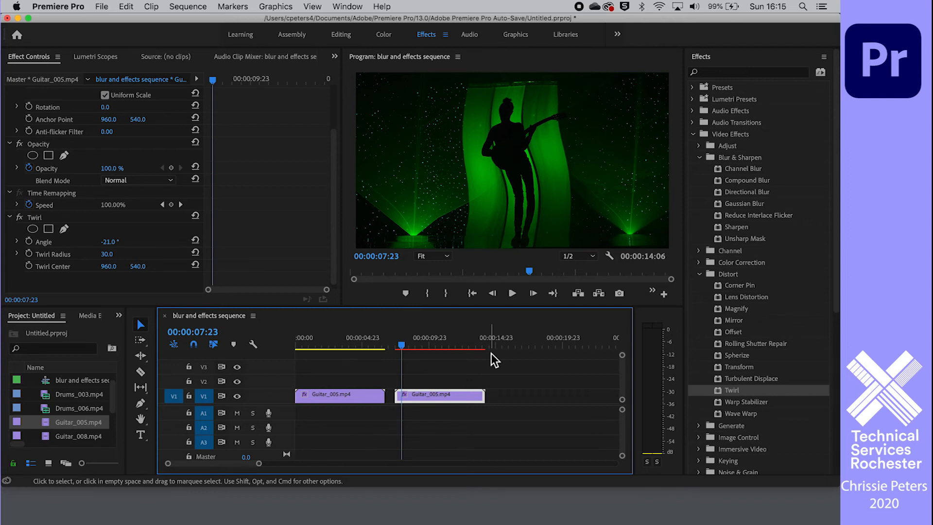
key(space)
key(space)
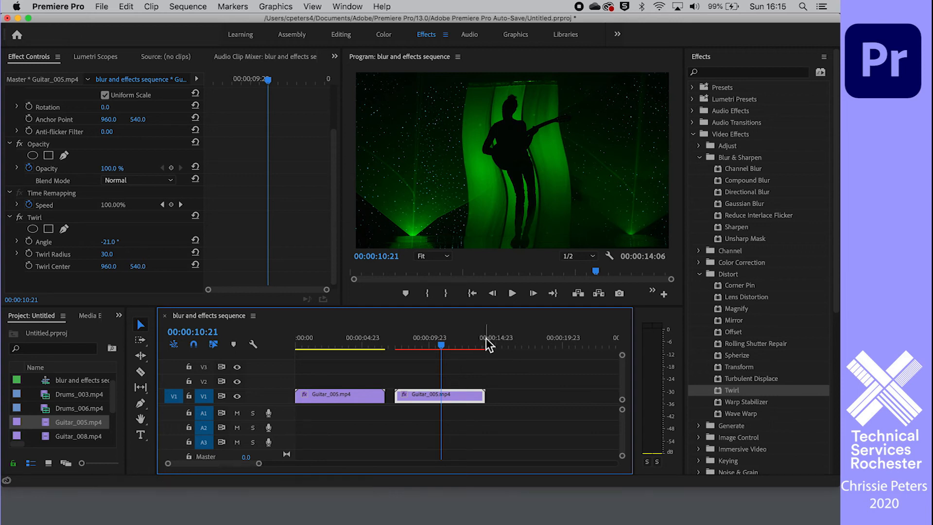
Render the preview of the twirled second Guitar_005.mp4 clip and play it back, stopping at 00:00:13:03
click(424, 342)
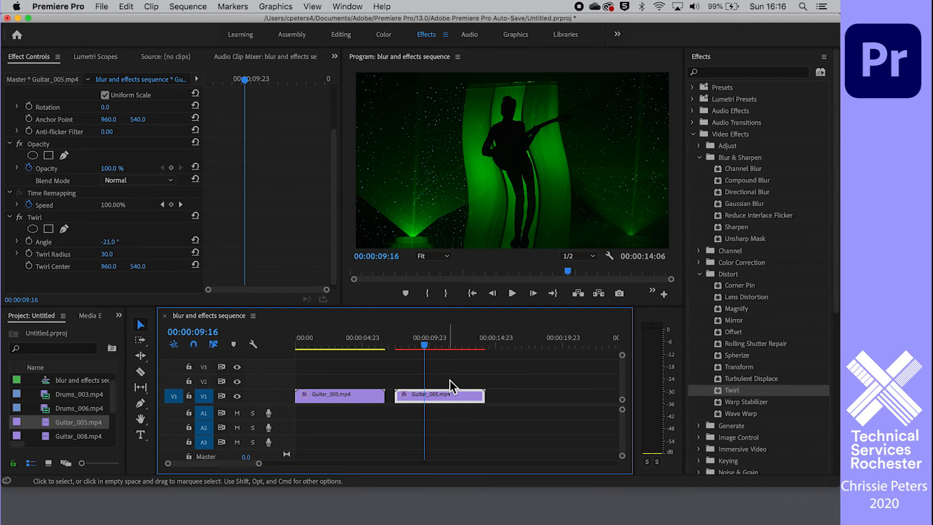
key(Return)
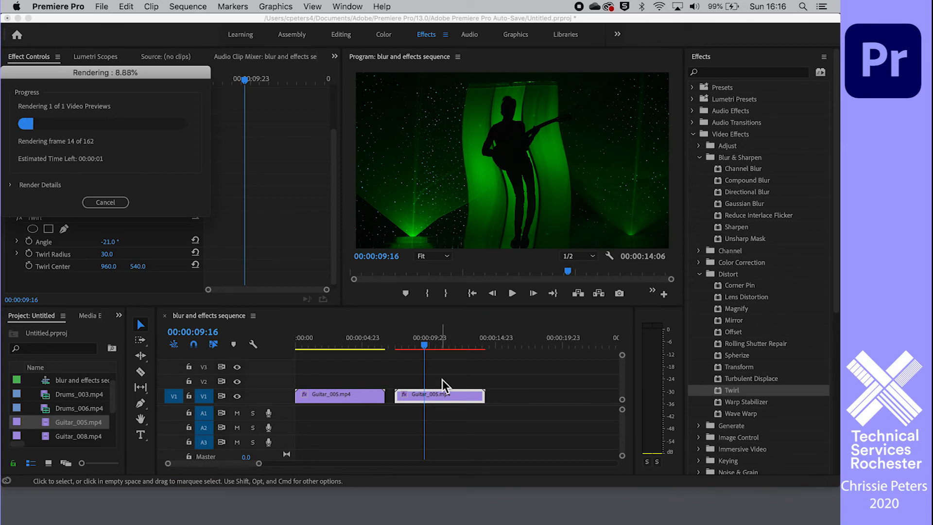
drag(161, 86, 433, 264)
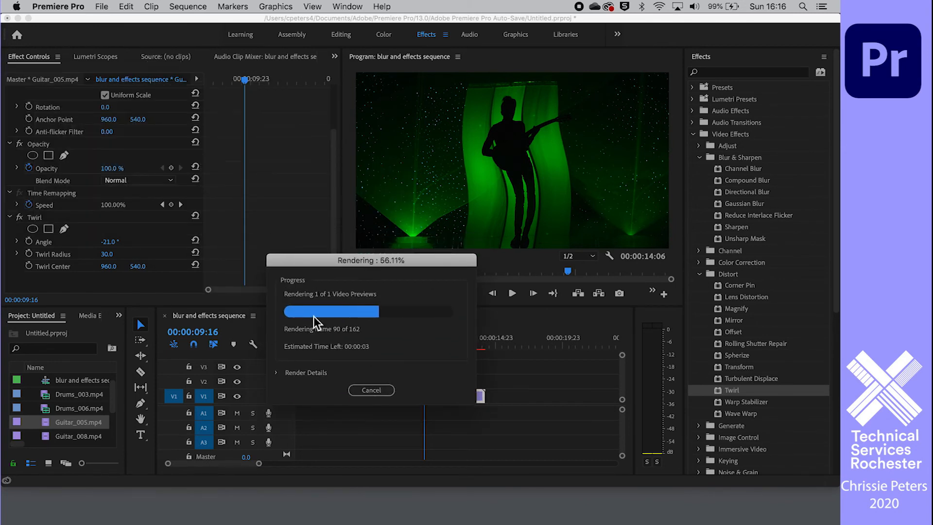
drag(306, 261, 183, 124)
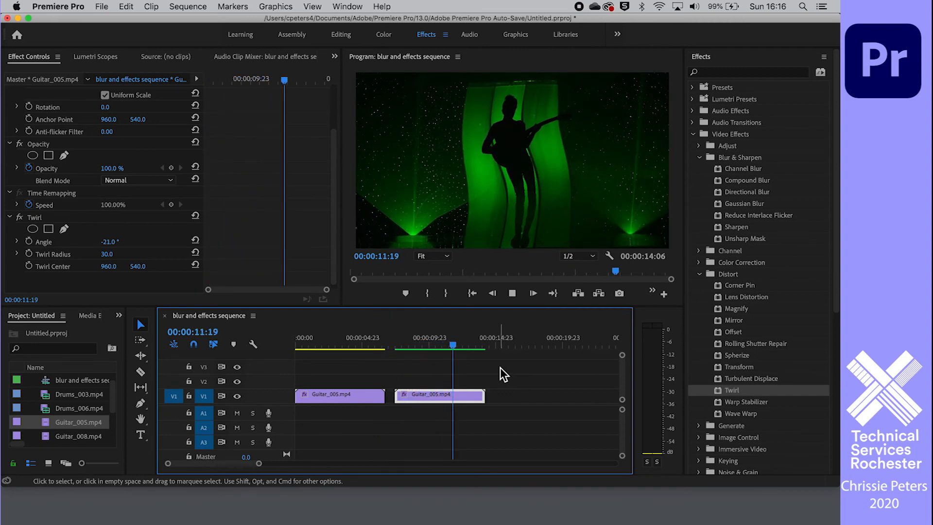
key(space)
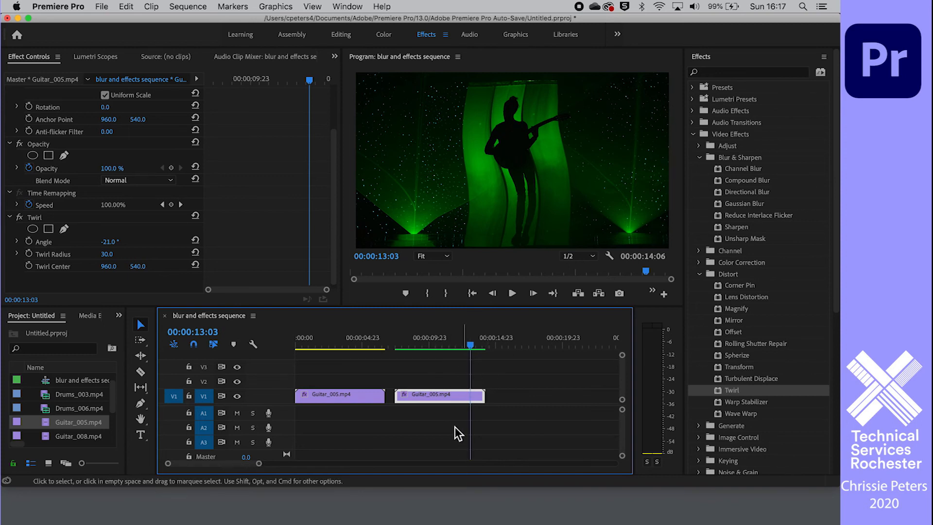
Place a third copy of Guitar_005.mp4 on V1 after a short gap and apply Dust & Scratches from Noise & Grain to it
drag(58, 424, 499, 397)
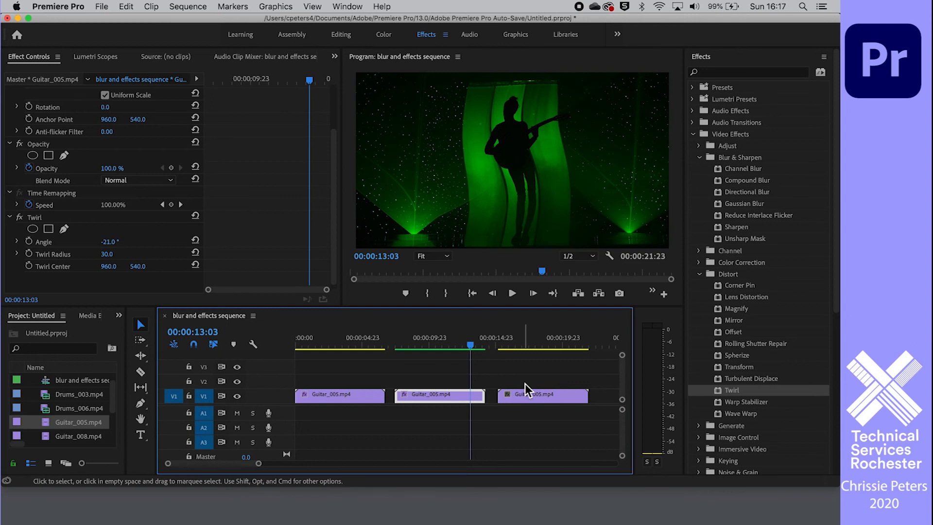
click(541, 395)
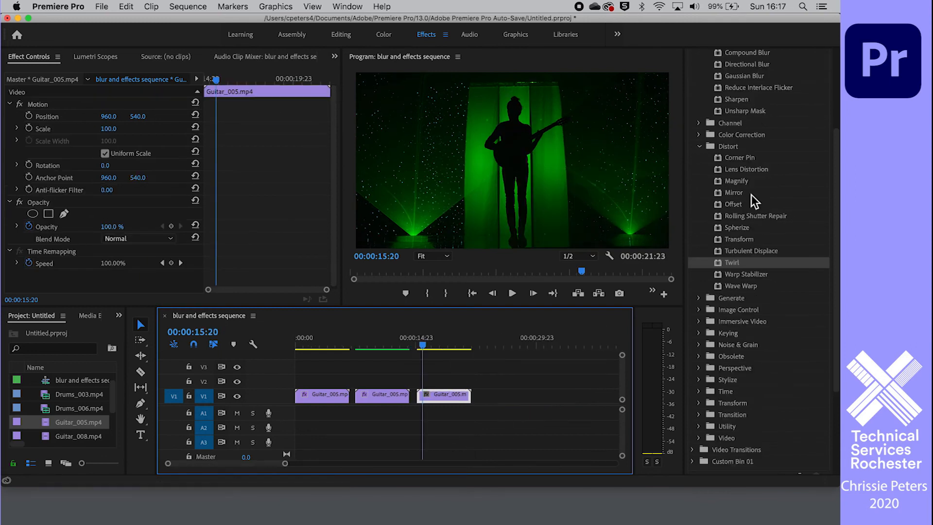
click(700, 345)
scroll(768, 350, down, 5)
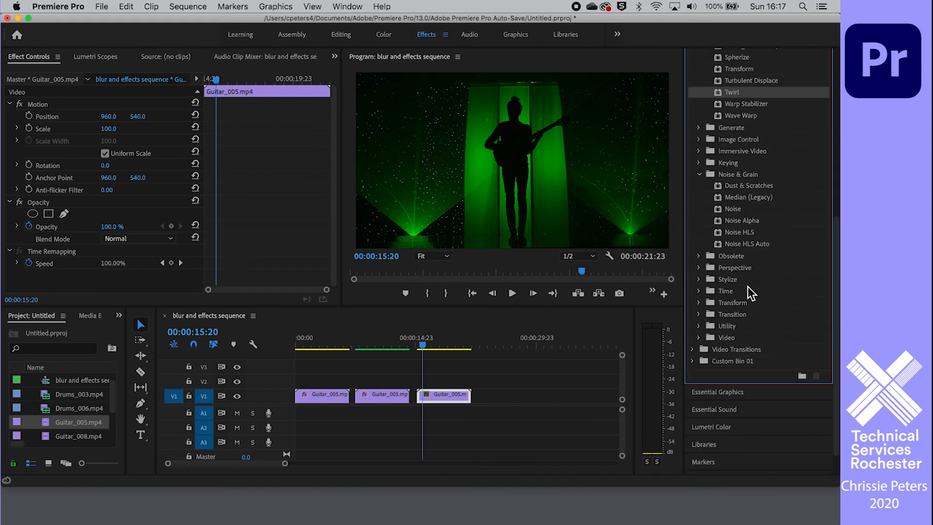
scroll(748, 287, up, 3)
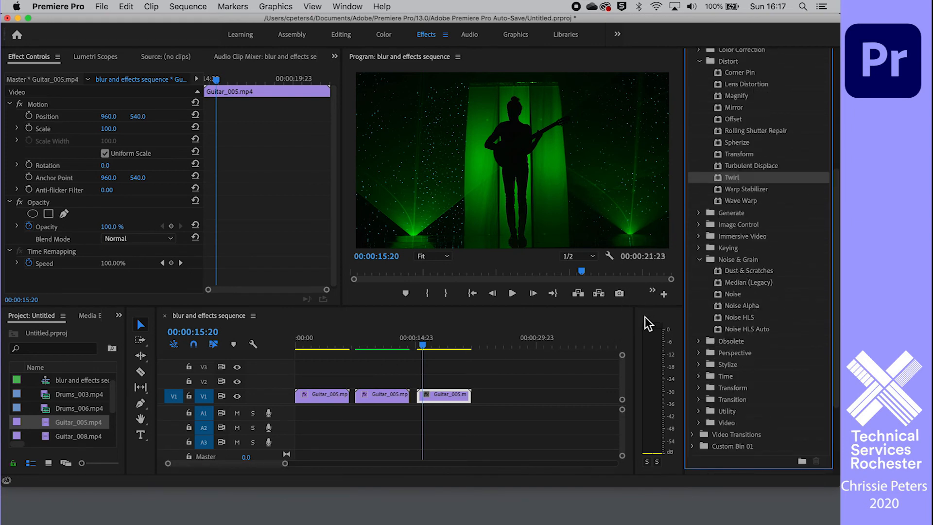
double_click(740, 270)
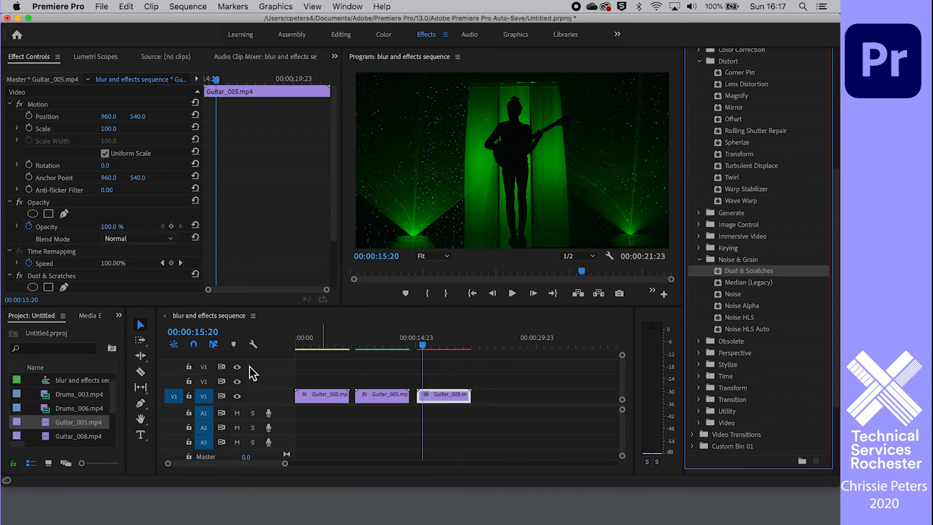
Set Dust & Scratches to Radius 25 and Threshold 1.0 on the third clip, playing it back between adjustments
scroll(168, 287, down, 1)
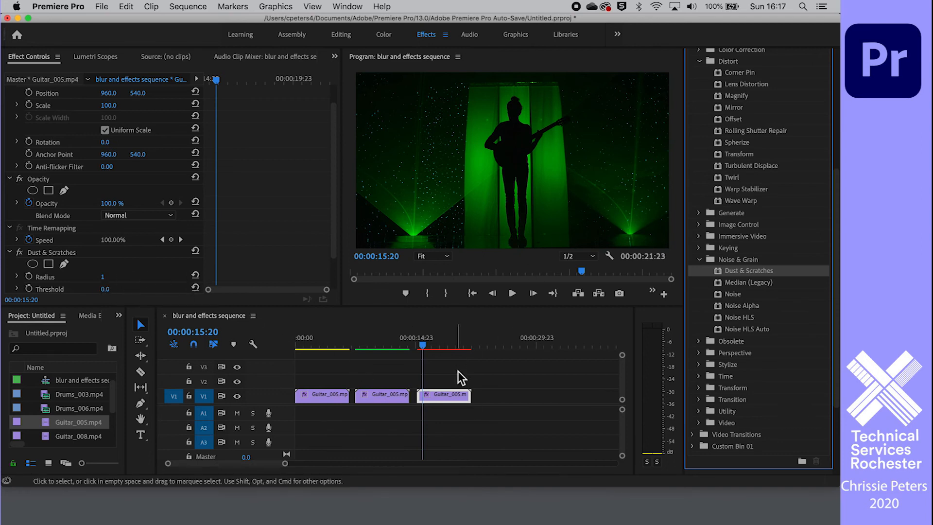
scroll(152, 277, down, 2)
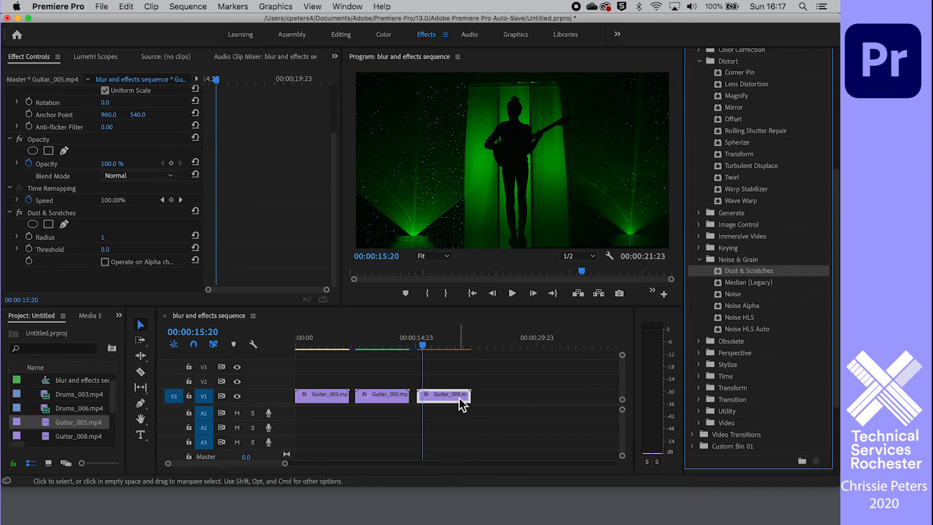
click(102, 237)
mouse_move(102, 237)
mouse_down()
mouse_move(112, 234)
mouse_move(107, 245)
mouse_up()
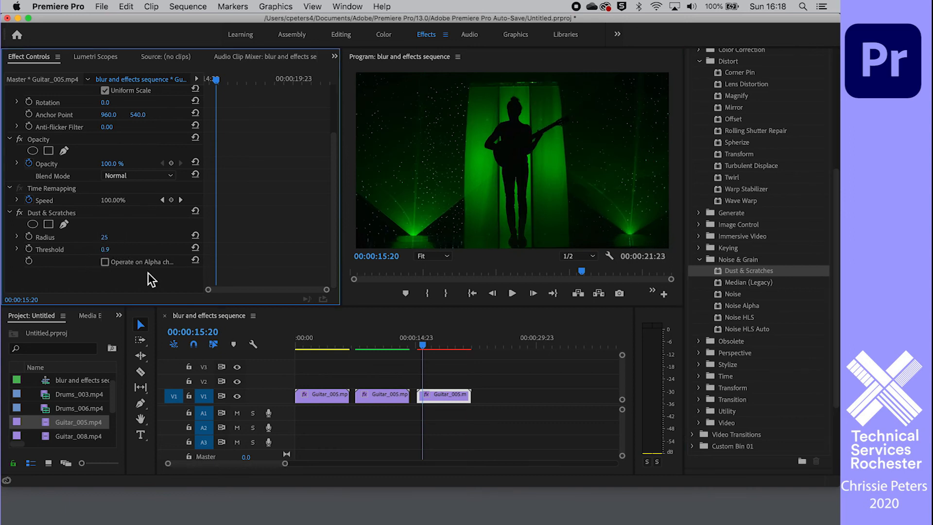
key(space)
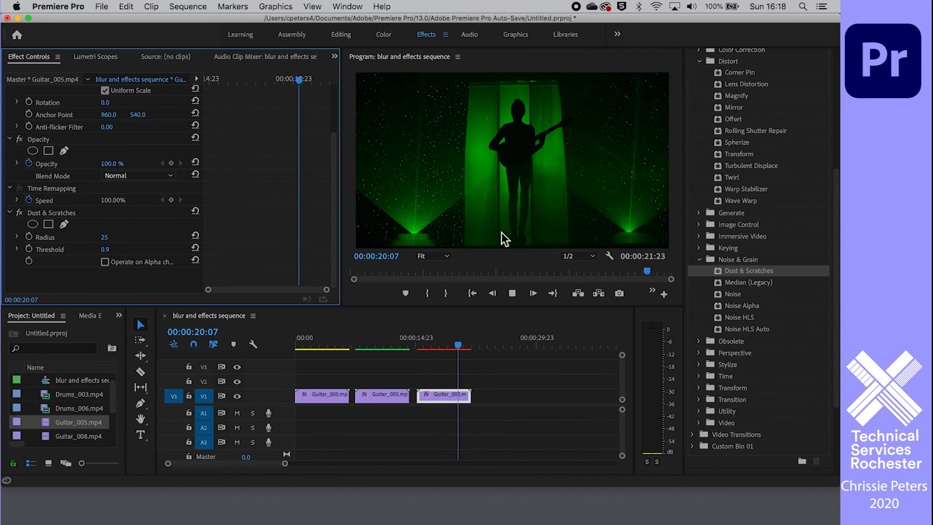
key(space)
drag(107, 255, 110, 254)
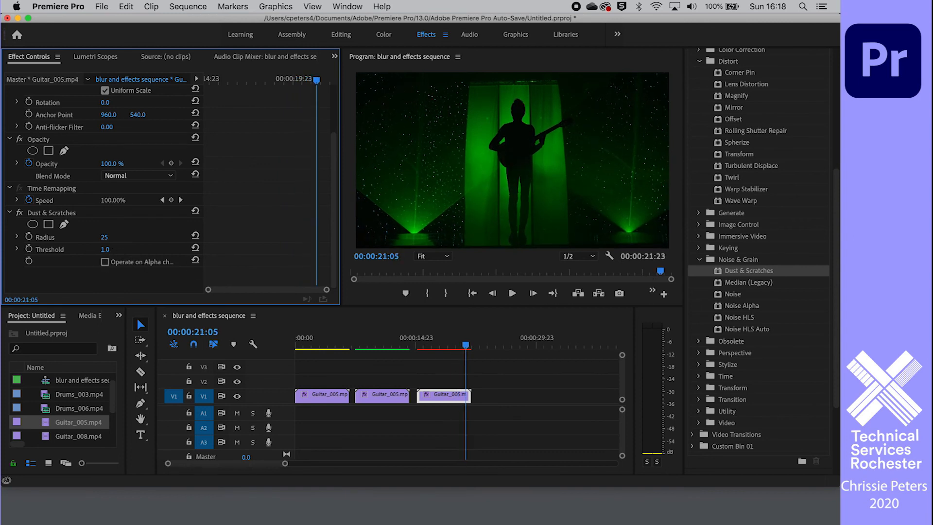
Render the sequence previews and play back the third clip from 00:00:15:14, stopping at 00:00:20:08
key(space)
click(432, 343)
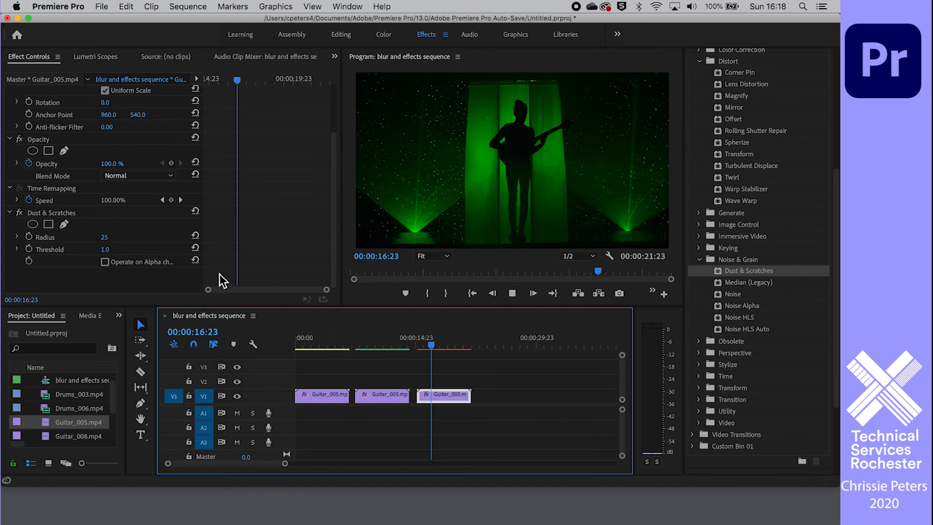
key(Return)
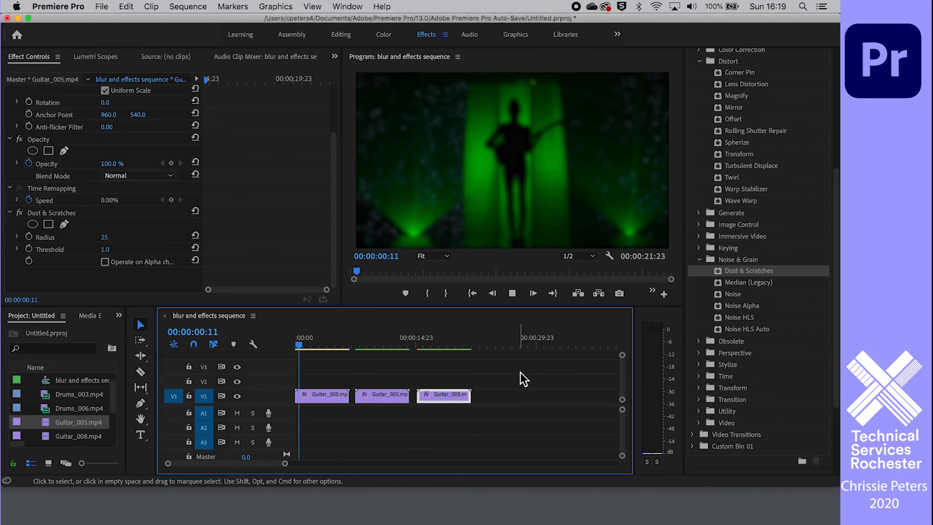
click(421, 340)
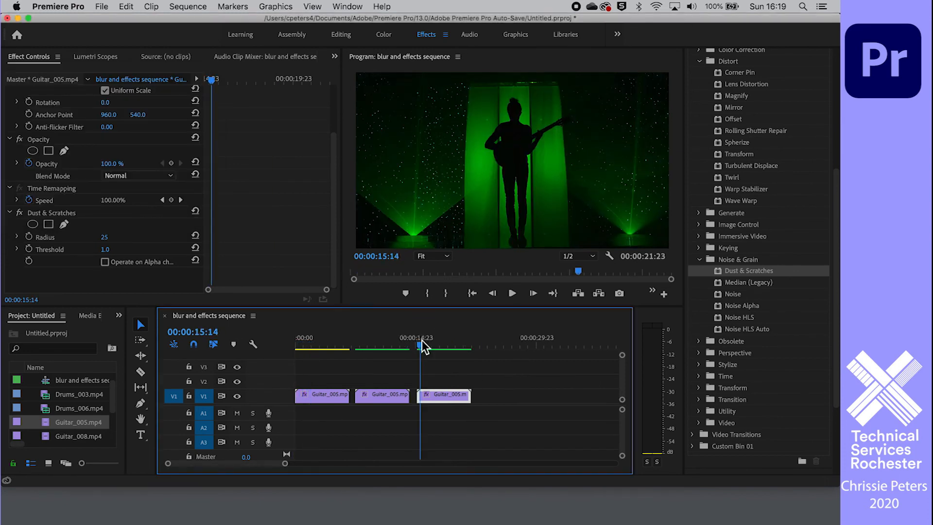
key(space)
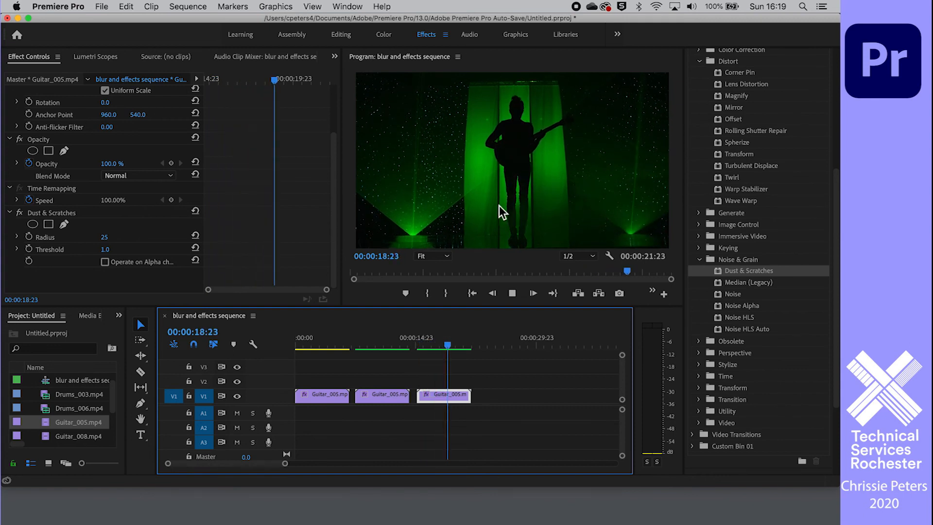
click(509, 295)
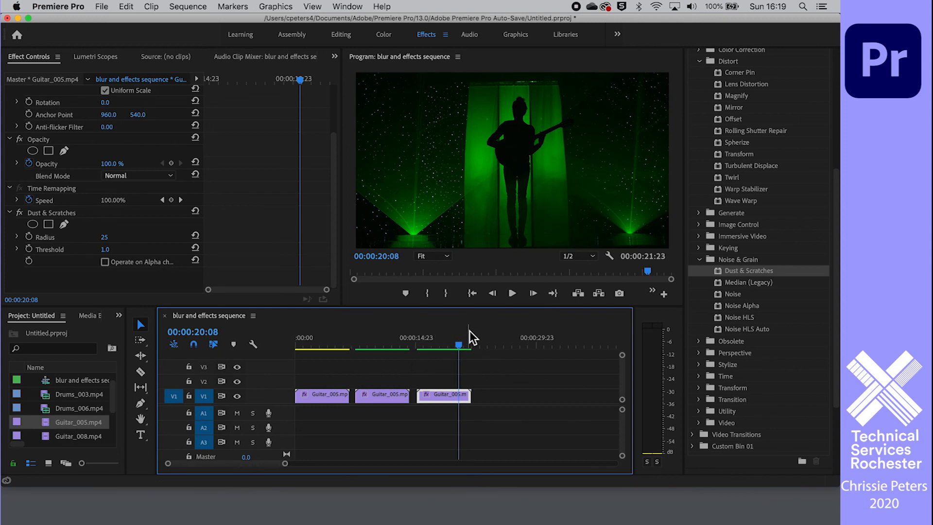
Place a fourth copy of Guitar_005.mp4 on V1 and the overlay_scratches clip above it on V2, both starting at 00:00:23:03
drag(71, 425, 505, 392)
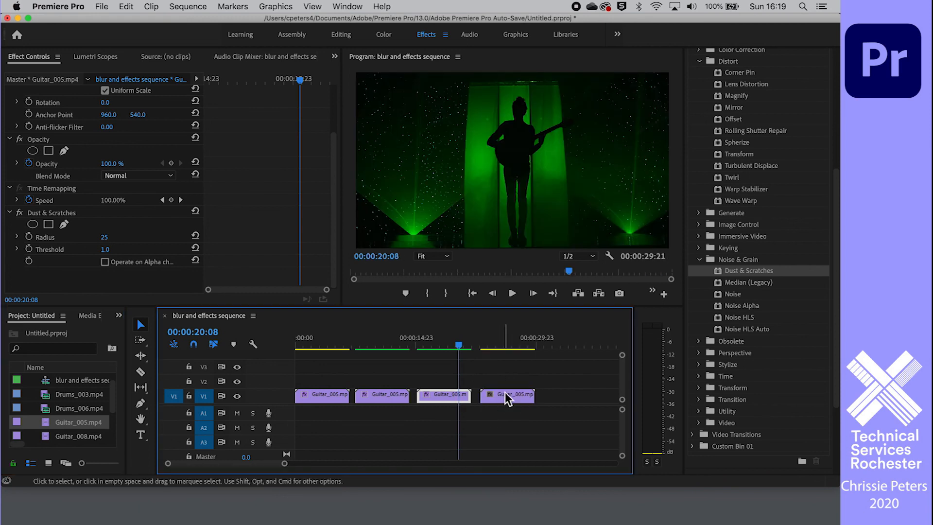
click(481, 344)
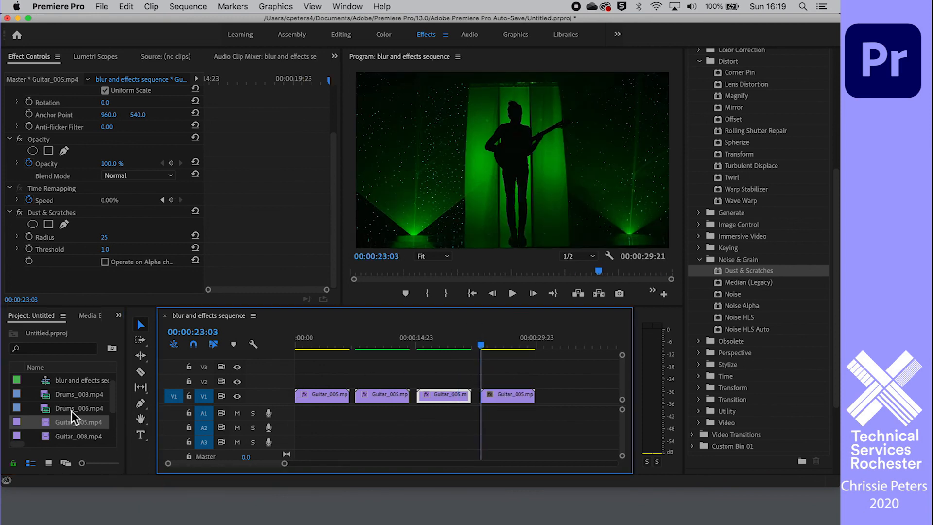
scroll(72, 411, up, 1)
scroll(73, 393, down, 5)
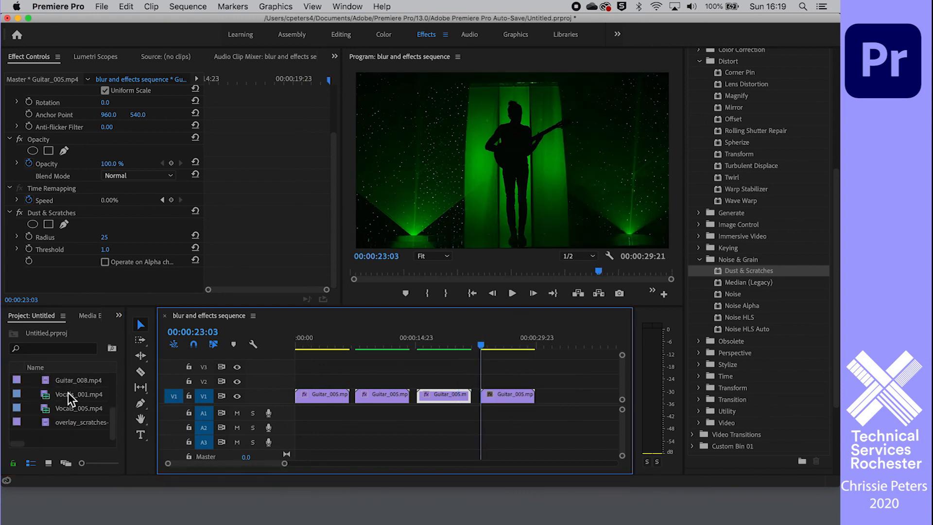
click(65, 423)
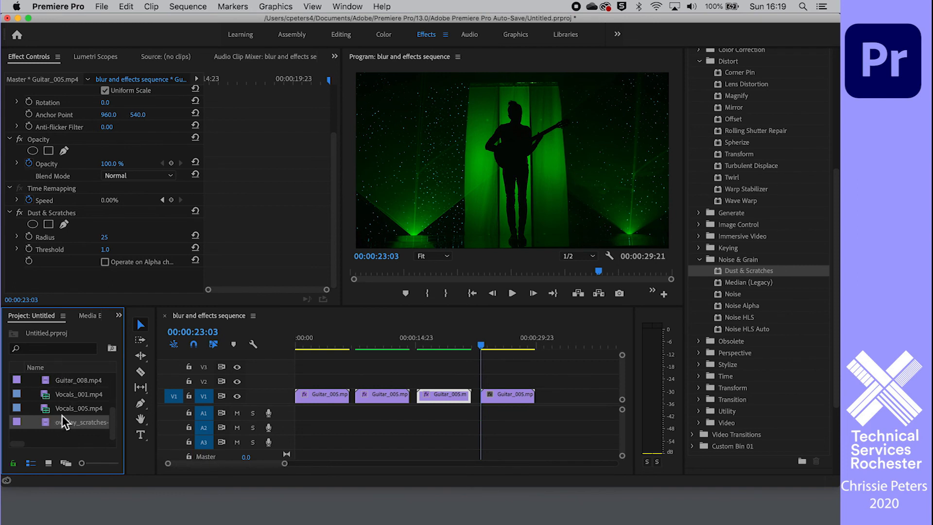
drag(43, 424, 480, 384)
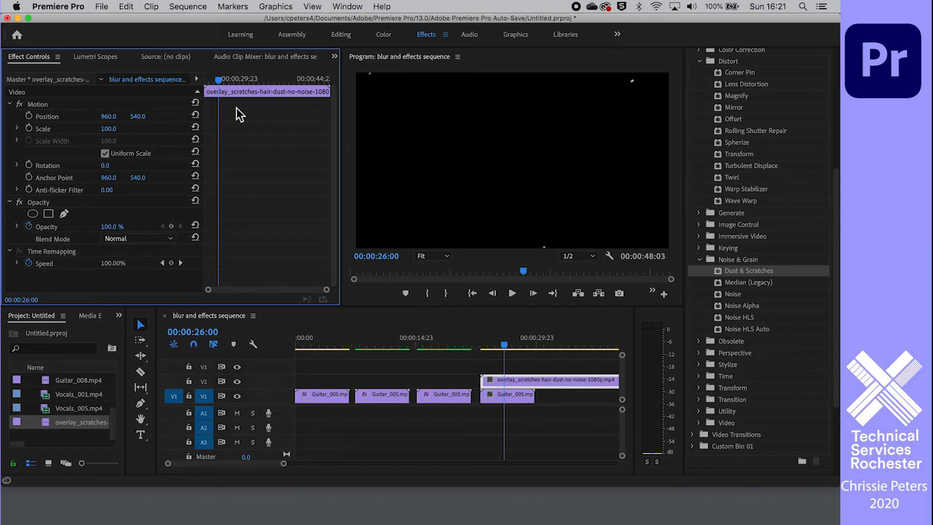
Return the playhead to 00:00:23:03 and set the overlay_scratches clip's Blend Mode to Screen
drag(216, 82, 184, 81)
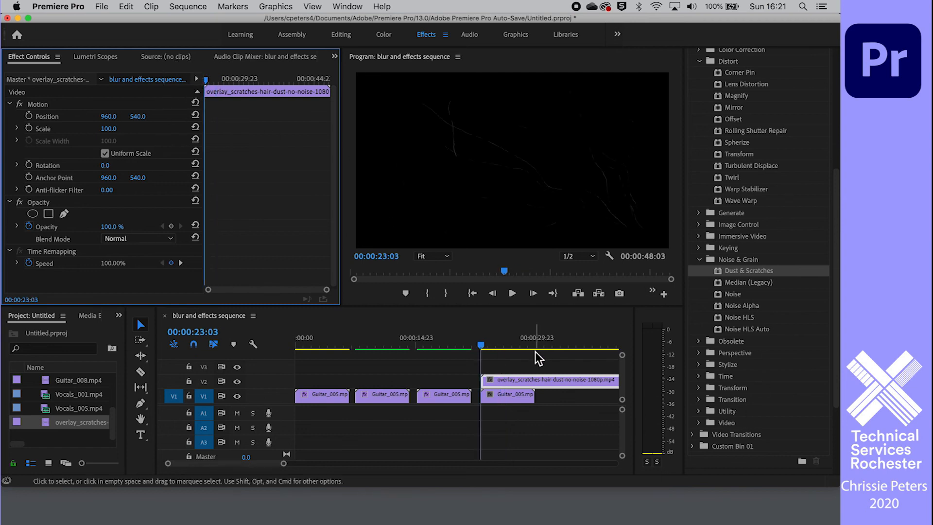
click(562, 376)
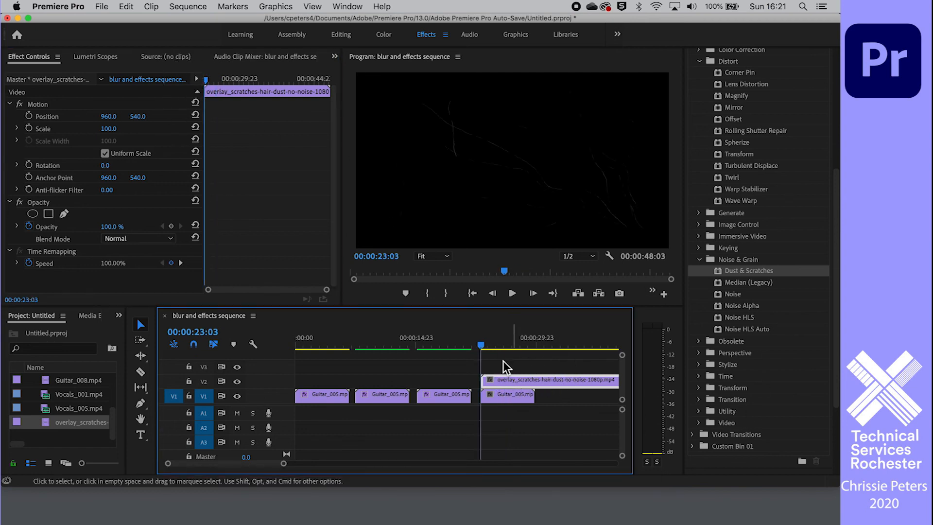
click(171, 238)
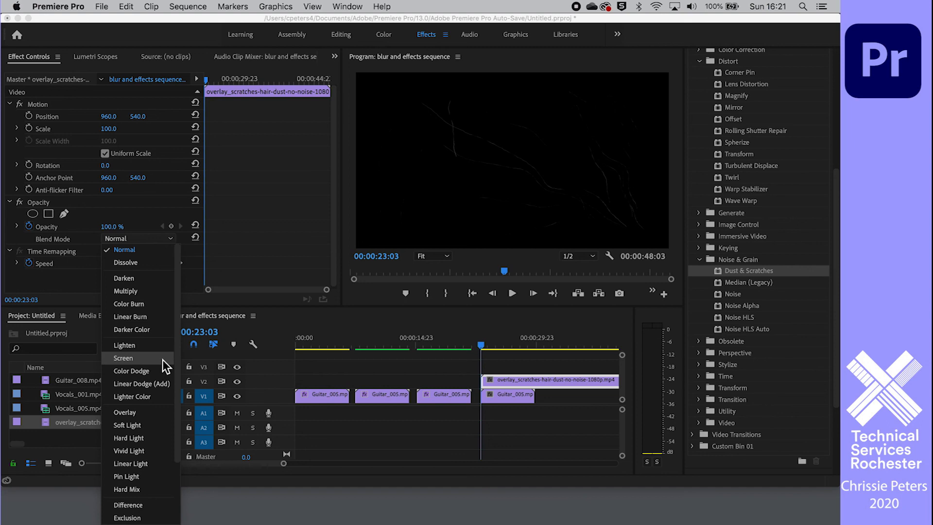
click(138, 358)
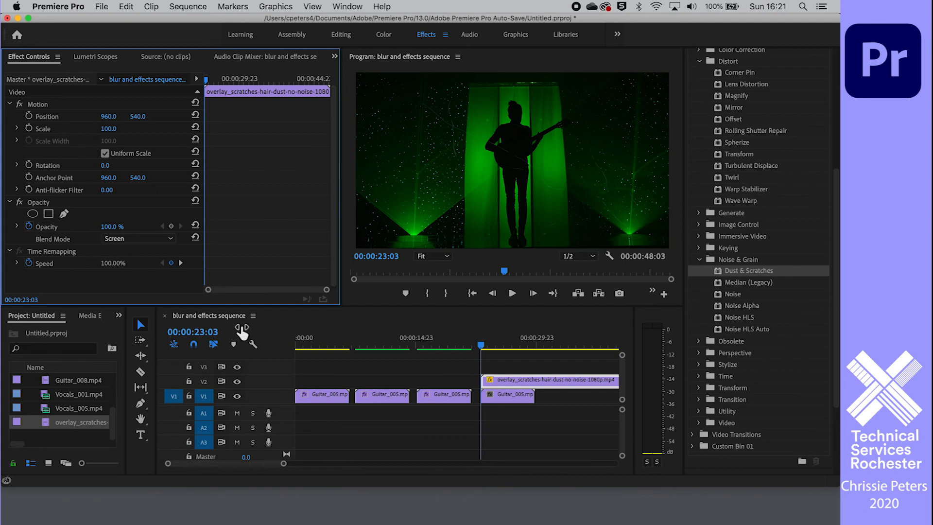
Play back the blended scratches overlay from 00:00:23:03, stop past the guitar clip's end, and step two frames forward
key(space)
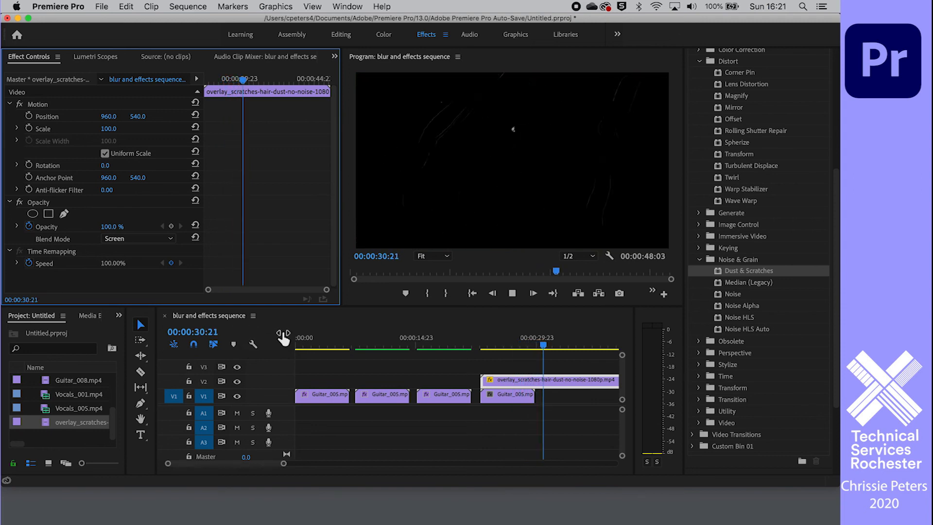
key(space)
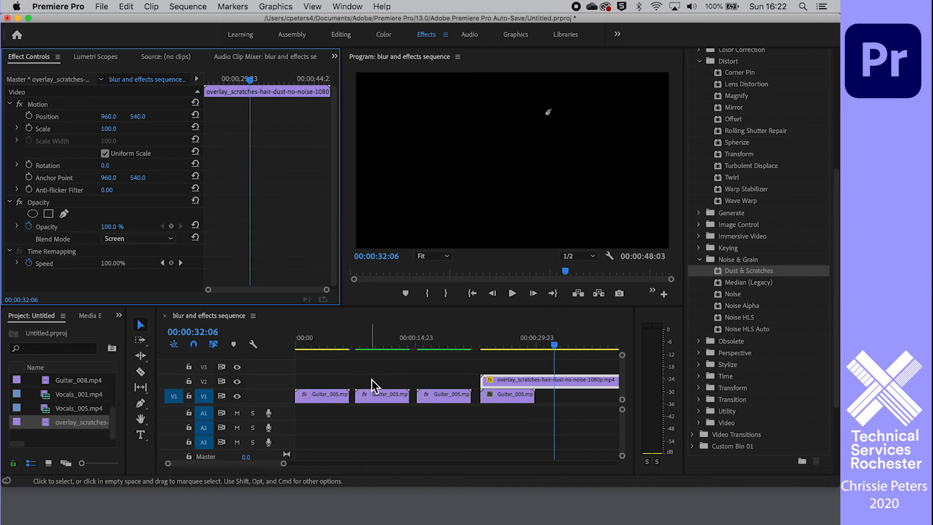
key(Right)
key(Right)
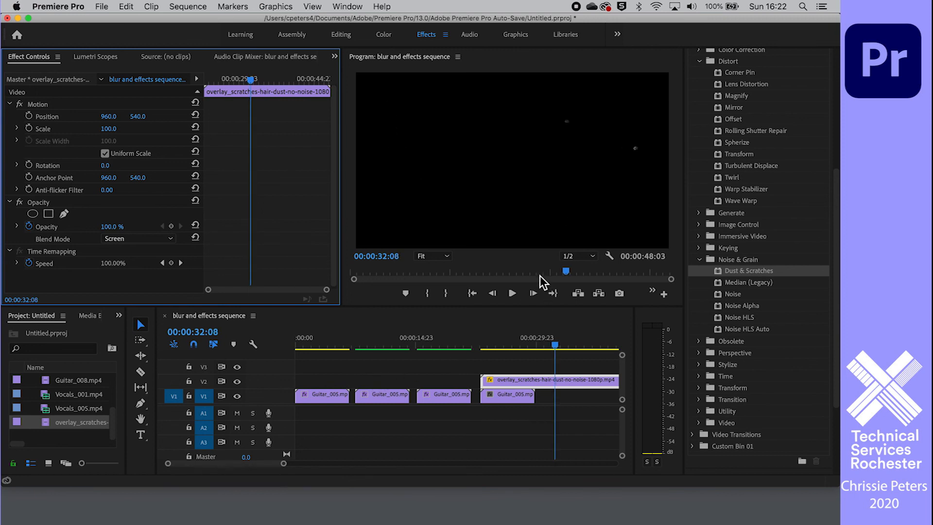
click(614, 414)
drag(614, 415, 282, 365)
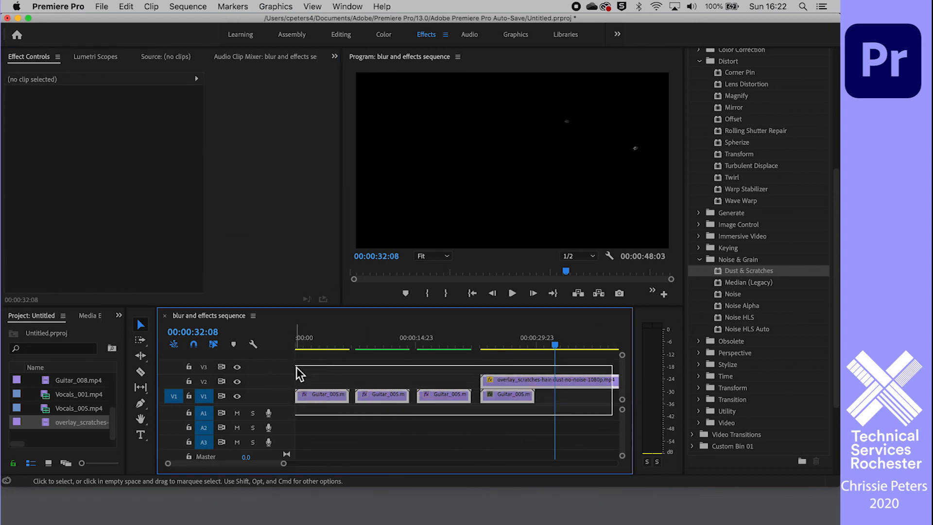
key(Delete)
Trim the end of the overlay_scratches clip on V2 back to the end of the fourth guitar clip, near 00:00:29:19
drag(557, 347, 619, 333)
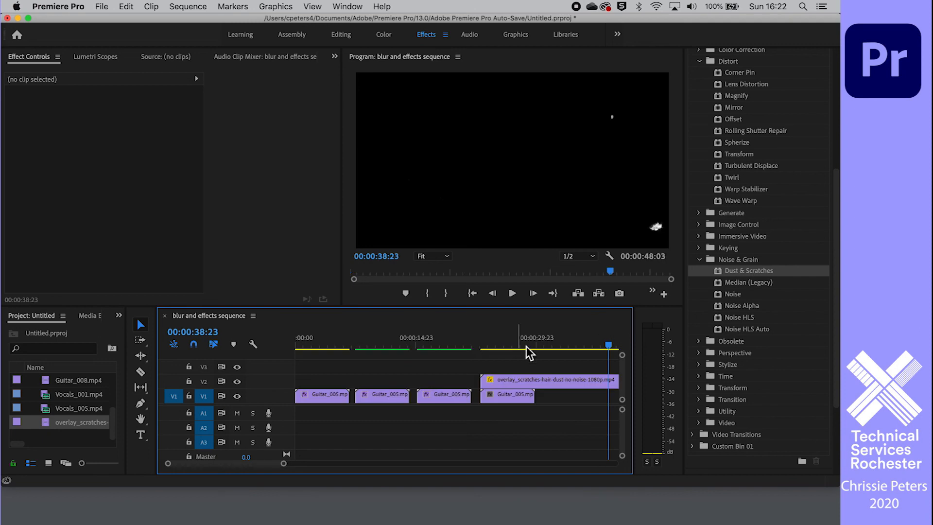
drag(610, 346, 536, 358)
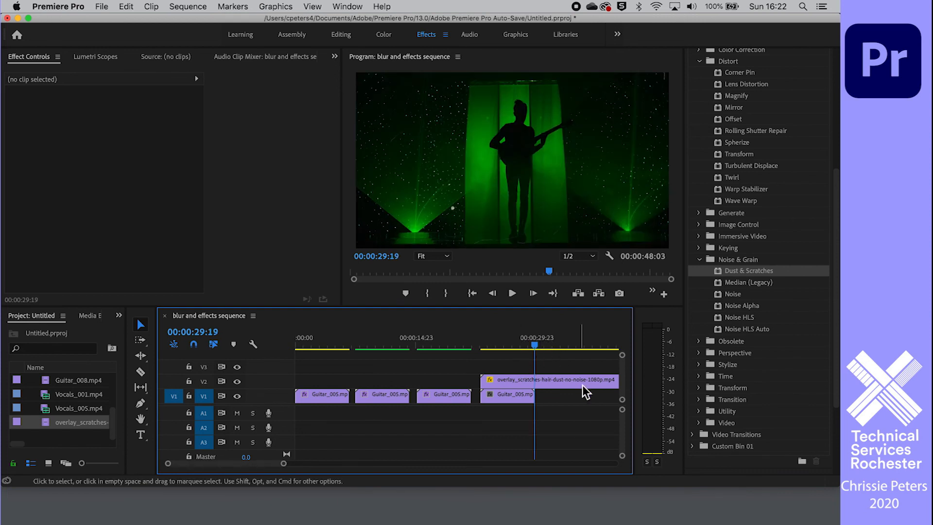
drag(285, 464, 297, 464)
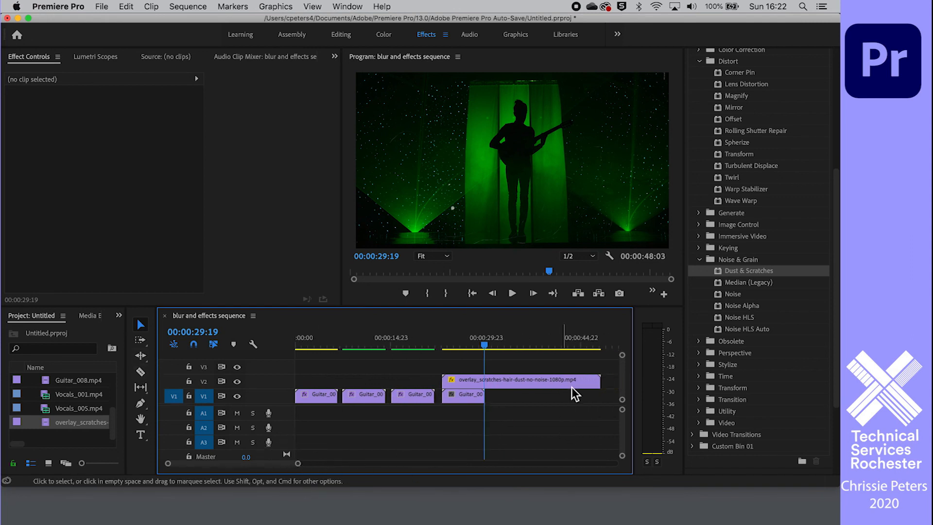
drag(600, 382, 484, 382)
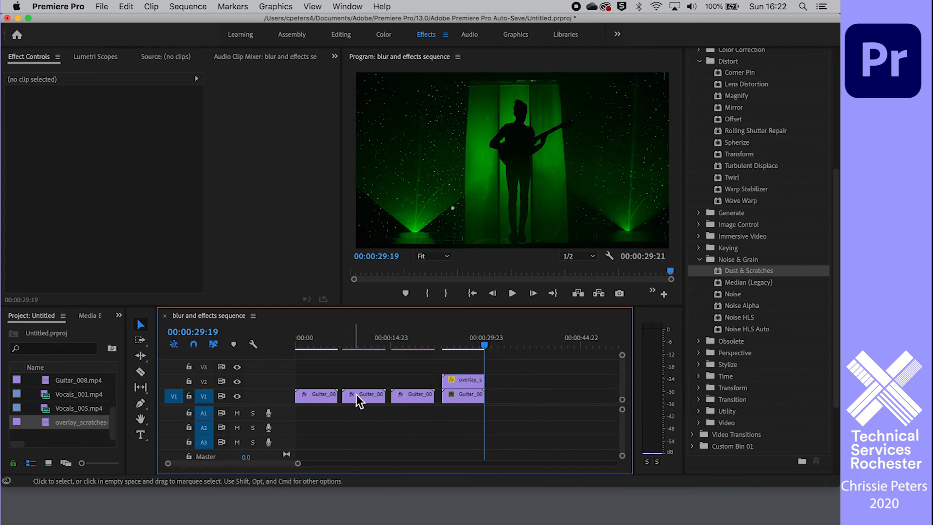
Close the gaps between the V1 clips, keeping the overlay above the fourth guitar clip, and set the playhead to 00:00:27:04
drag(360, 396, 440, 400)
drag(428, 361, 439, 390)
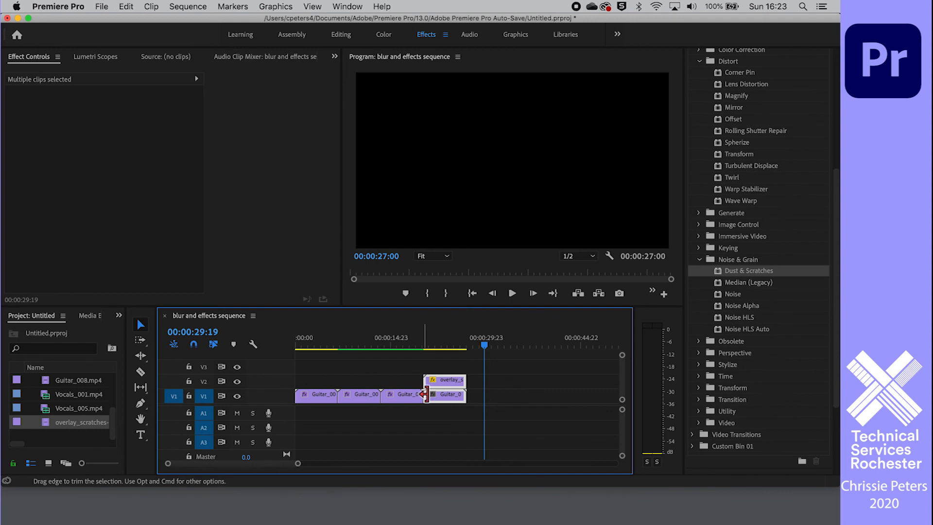
click(481, 343)
drag(484, 346, 470, 349)
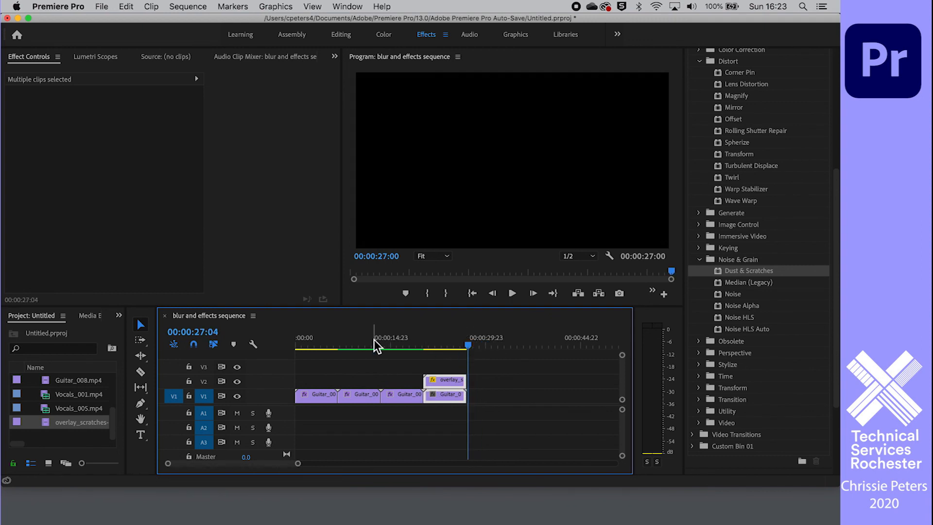
Export the sequence as blur and effects sequence.mp4 in H.264 format with the Match Source - High bitrate preset
click(103, 11)
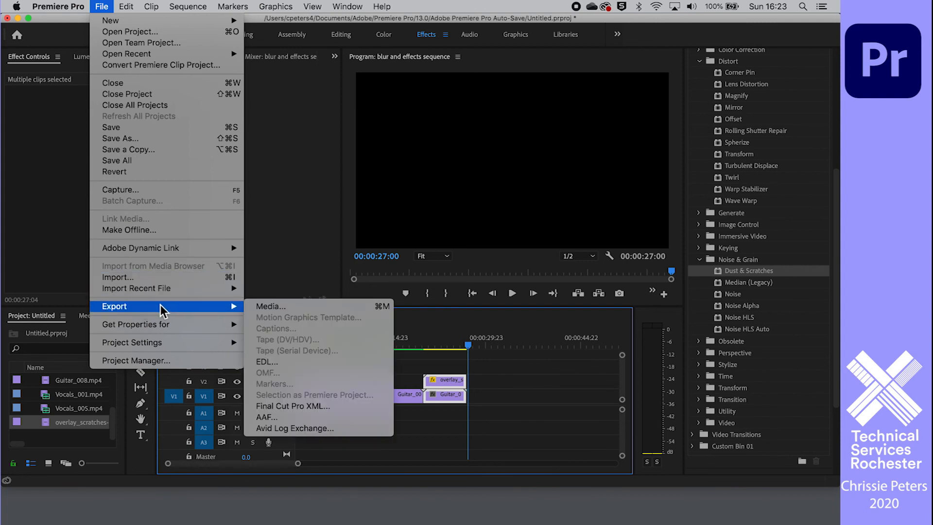
click(276, 309)
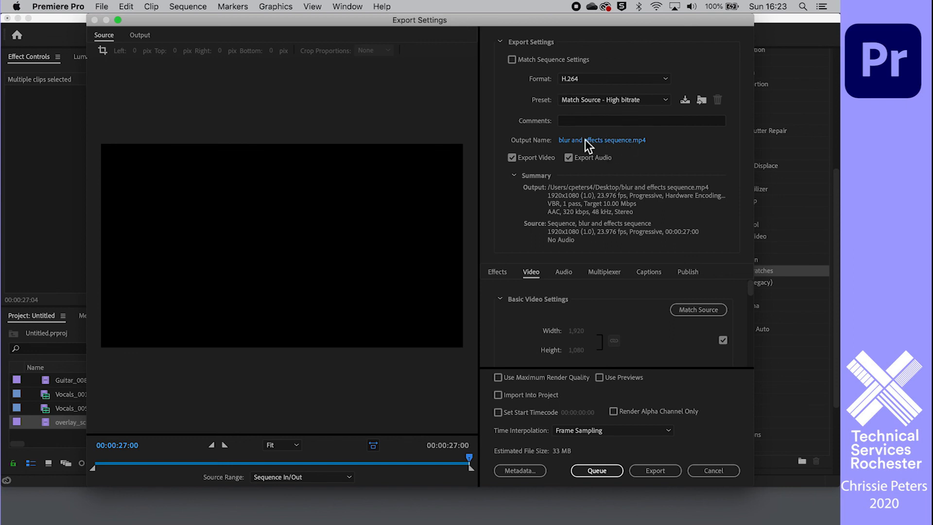
click(655, 475)
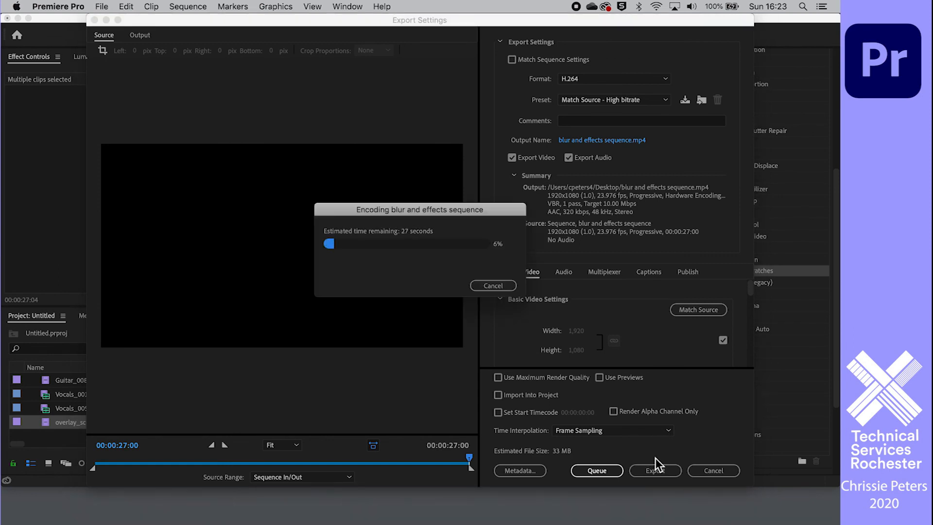